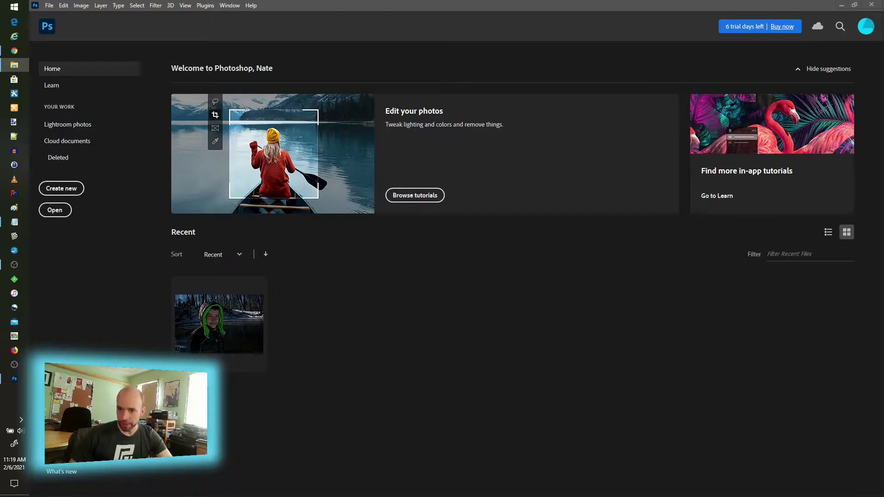
Step: Open the raw photo DSC_0340.NEF in Camera Raw
{"action": "left_click_drag", "start_coordinate": [746, 345], "coordinate": [419, 382]}
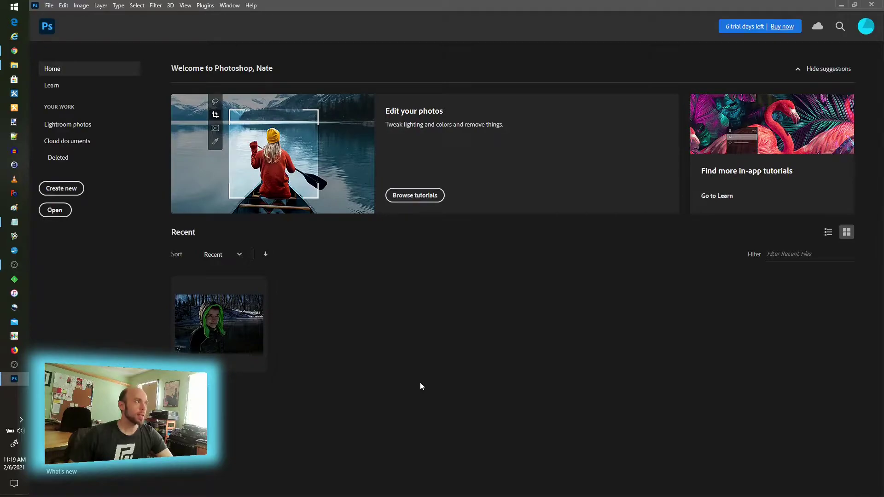
{"action": "left_click", "coordinate": [55, 211]}
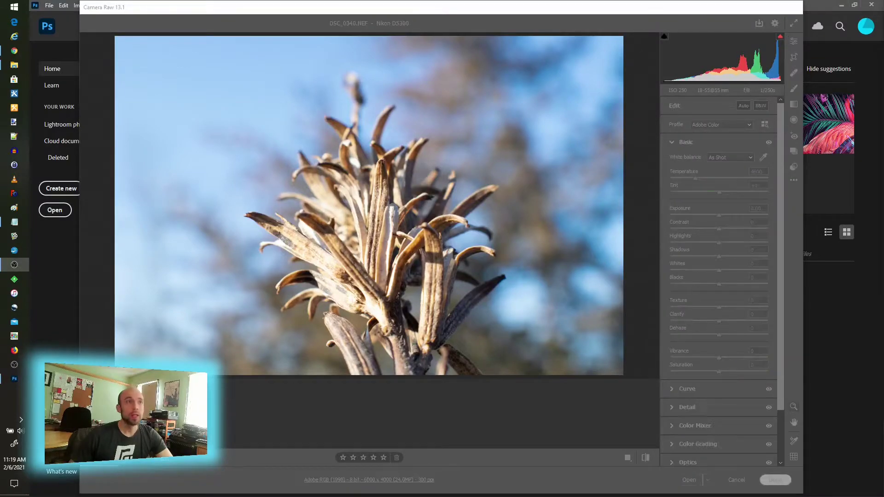
Step: Lower the raw photo's Exposure to -0.60 and its Texture to -29
{"action": "left_click", "coordinate": [529, 19]}
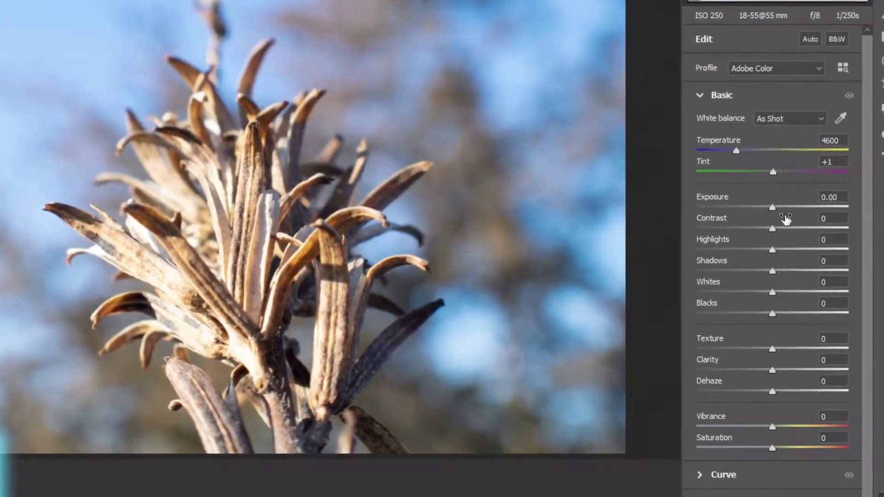
{"action": "left_click_drag", "start_coordinate": [774, 207], "coordinate": [765, 203]}
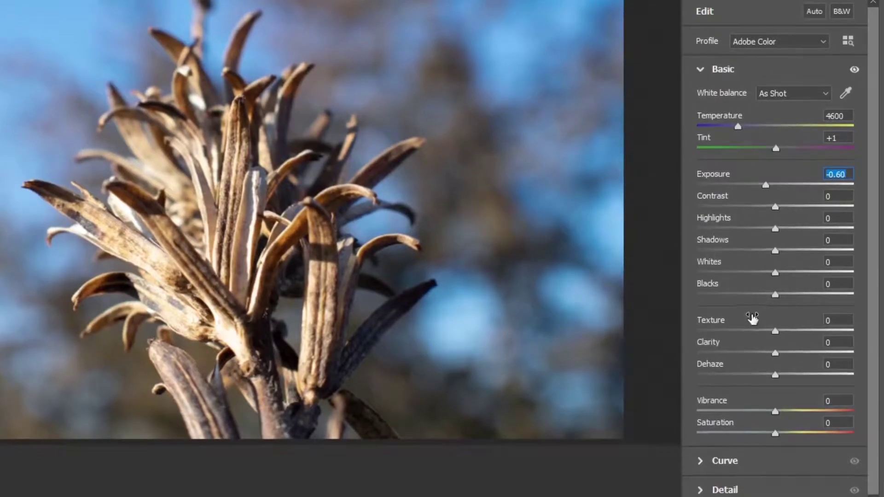
{"action": "left_click_drag", "start_coordinate": [775, 327], "coordinate": [750, 311]}
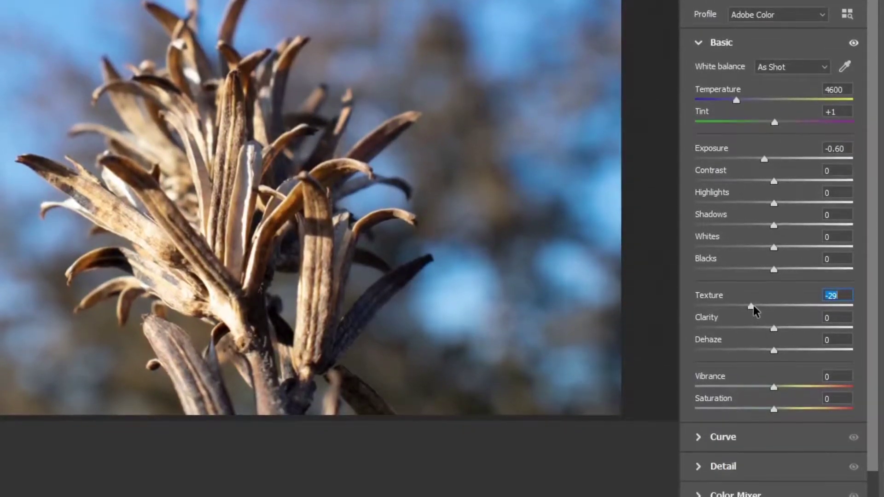
Step: Darken the photo's lighter tones with the parametric curve by setting Lights to -15
{"action": "scroll", "coordinate": [726, 491], "scroll_direction": "down", "scroll_amount": 3}
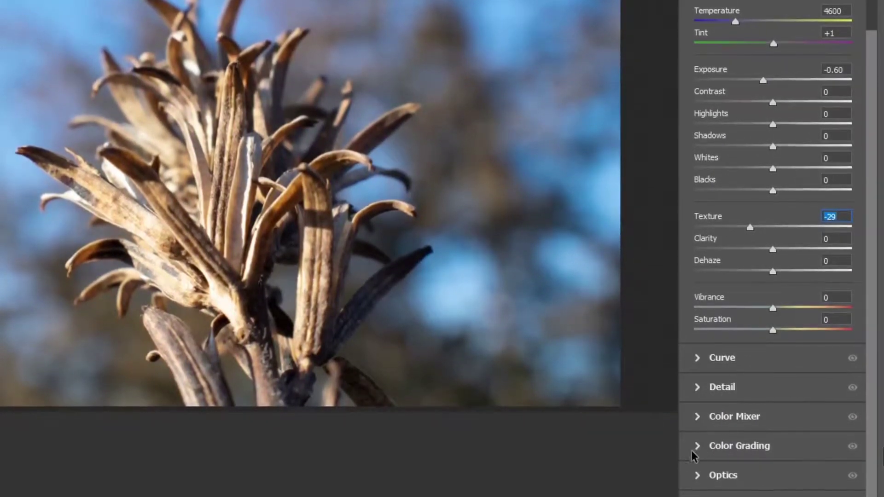
{"action": "left_click", "coordinate": [698, 445]}
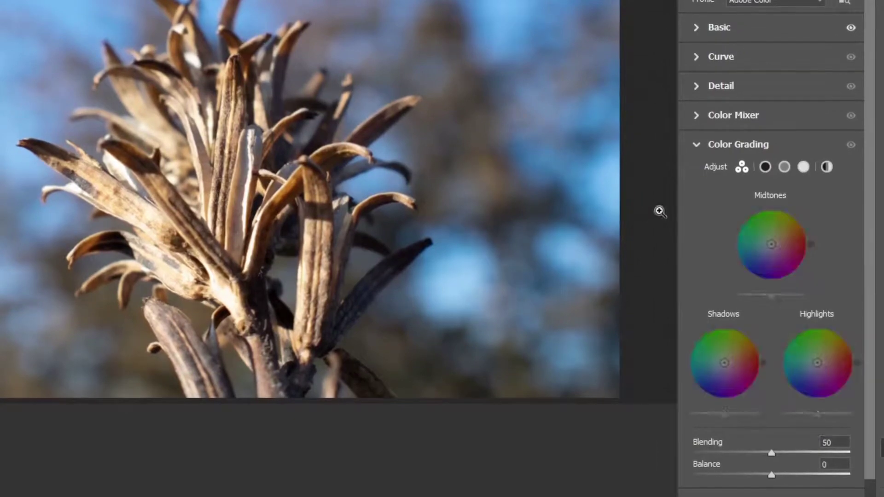
{"action": "left_click", "coordinate": [695, 53]}
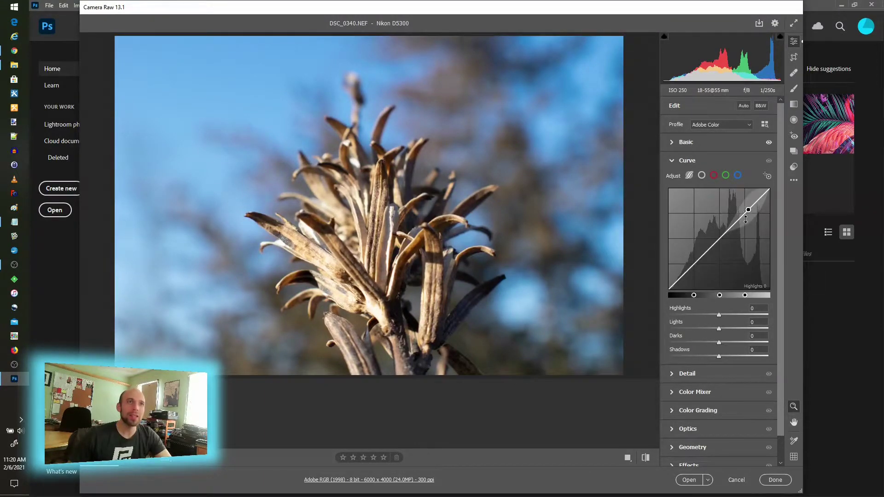
{"action": "left_click_drag", "start_coordinate": [741, 207], "coordinate": [744, 217]}
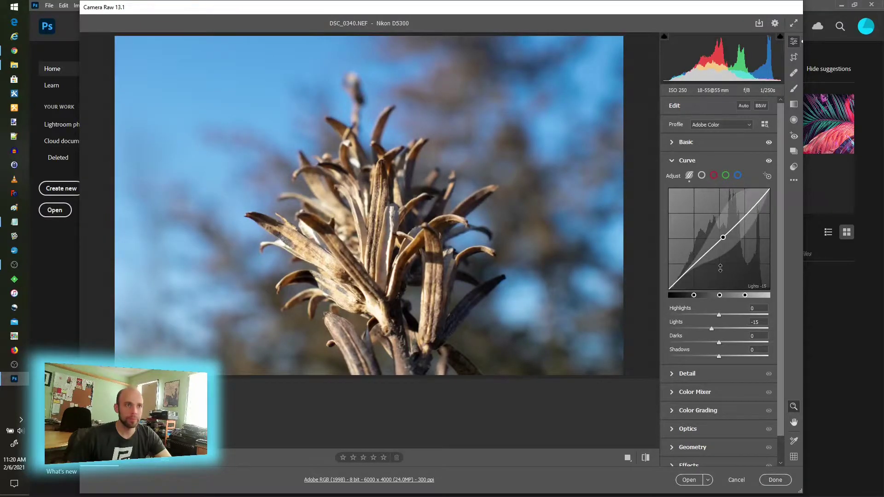
{"action": "scroll", "coordinate": [721, 276], "scroll_direction": "down", "scroll_amount": 2}
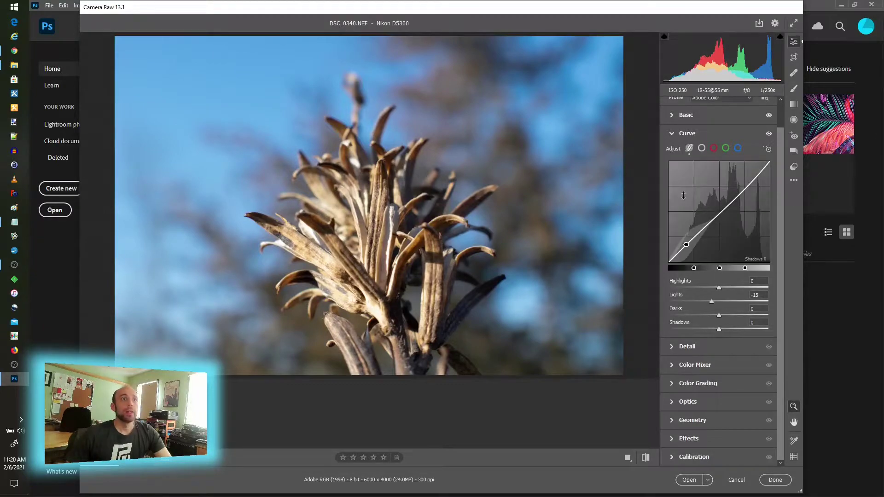
{"action": "scroll", "coordinate": [696, 182], "scroll_direction": "up", "scroll_amount": 2}
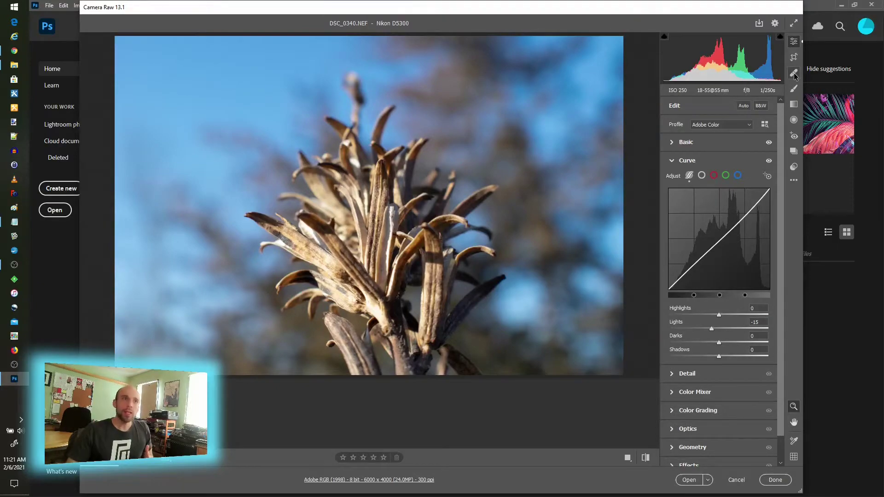
Step: Heal over the leaf tip on the plant's upper right side, keeping the Heal type, and return to the edit settings
{"action": "left_click", "coordinate": [794, 74]}
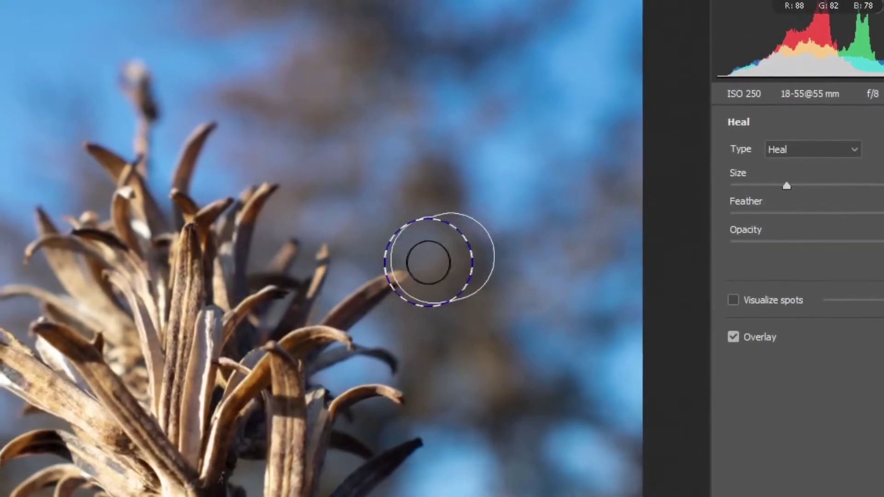
{"action": "left_click_drag", "start_coordinate": [428, 262], "coordinate": [379, 276]}
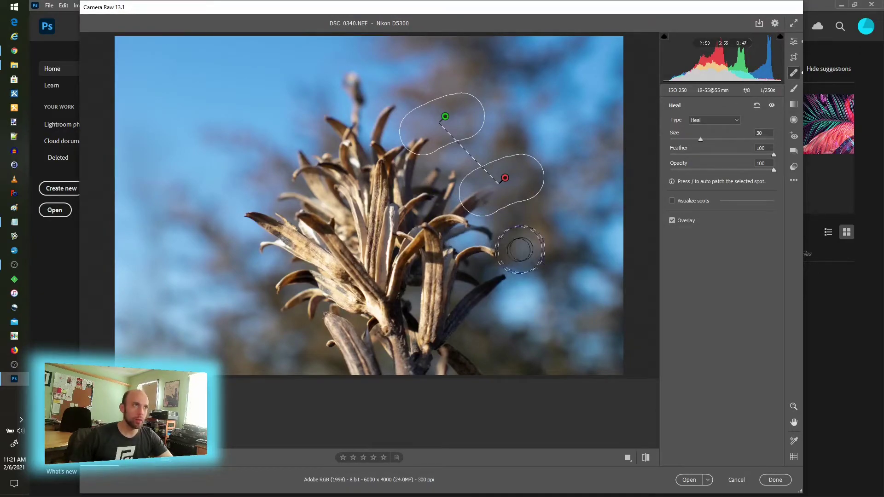
{"action": "left_click", "coordinate": [737, 120]}
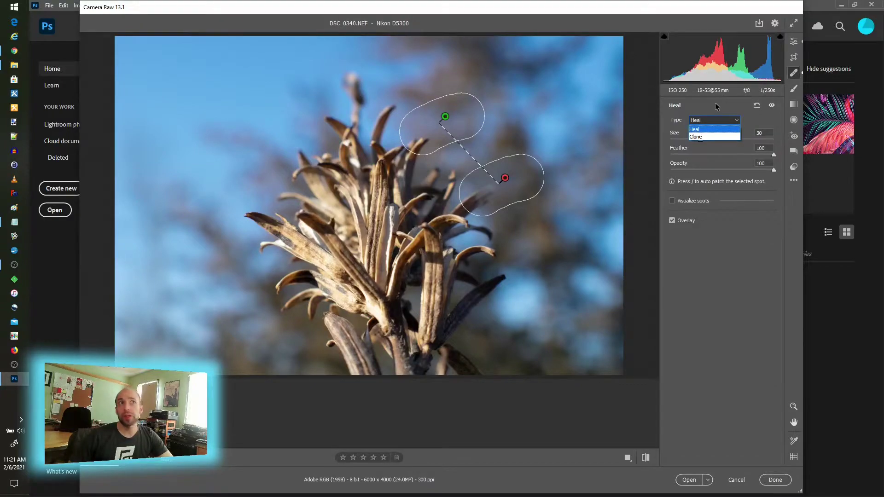
{"action": "left_click", "coordinate": [717, 106]}
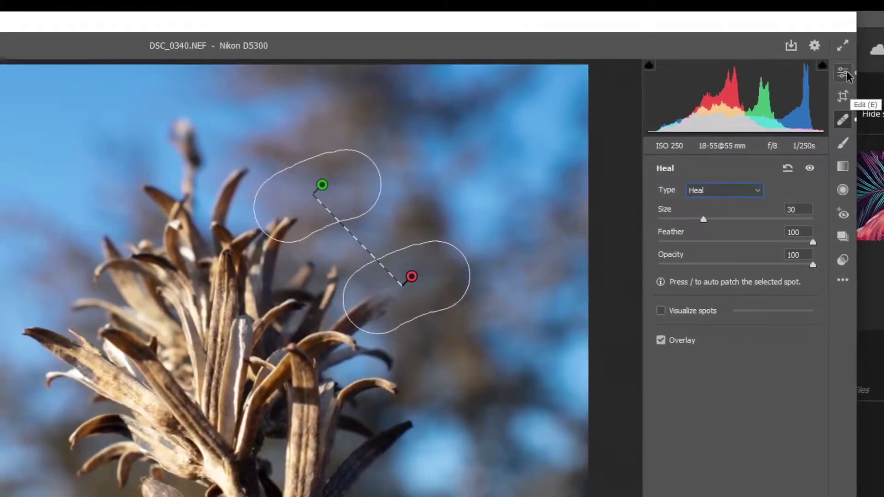
{"action": "left_click", "coordinate": [848, 74]}
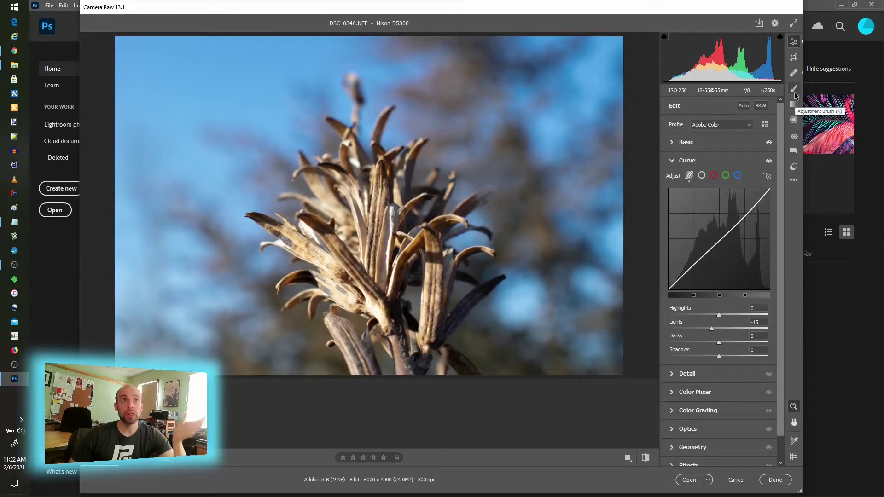
Step: Paint a size 12 Adjustment Brush stroke from the plant's upper left leaves down toward the stem
{"action": "left_click", "coordinate": [794, 94]}
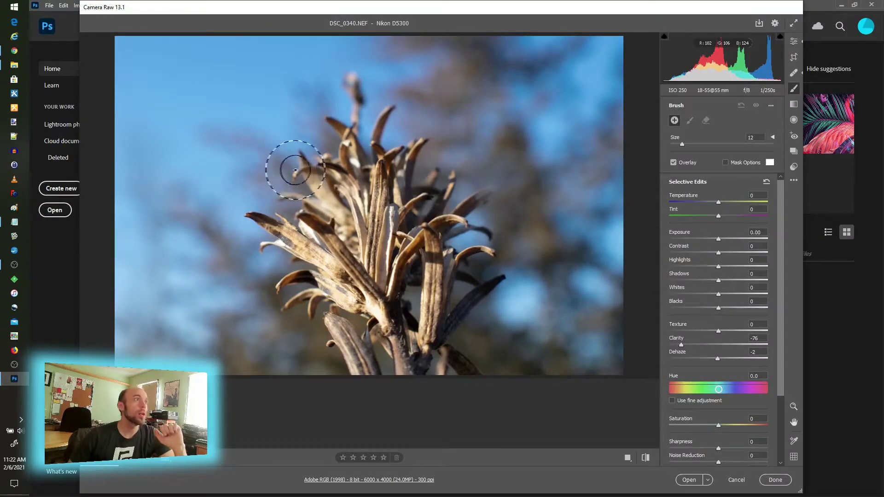
{"action": "left_click", "coordinate": [318, 172]}
{"action": "left_click_drag", "start_coordinate": [318, 172], "coordinate": [386, 297]}
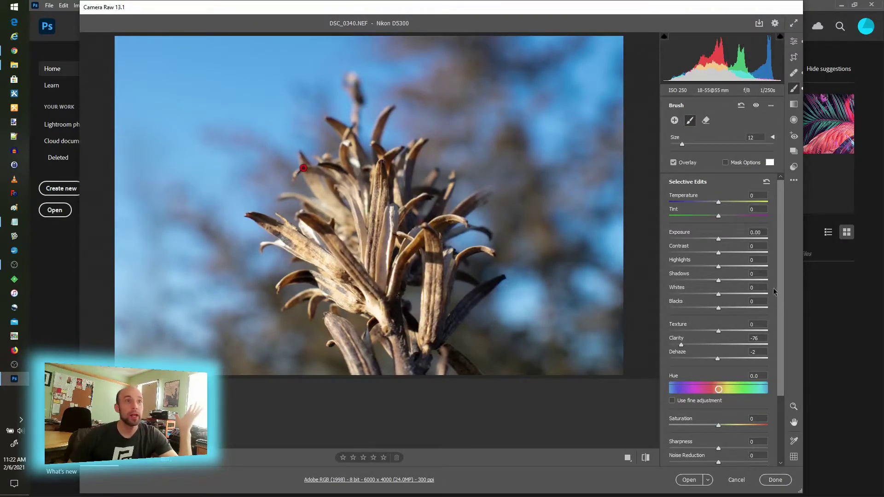
Step: Set the brushed area's Temperature to +69 and apply the raw edits without opening the image
{"action": "left_click", "coordinate": [720, 202]}
{"action": "mouse_move", "coordinate": [720, 203]}
{"action": "left_mouse_down"}
{"action": "mouse_move", "coordinate": [760, 208]}
{"action": "mouse_move", "coordinate": [753, 208]}
{"action": "left_mouse_up"}
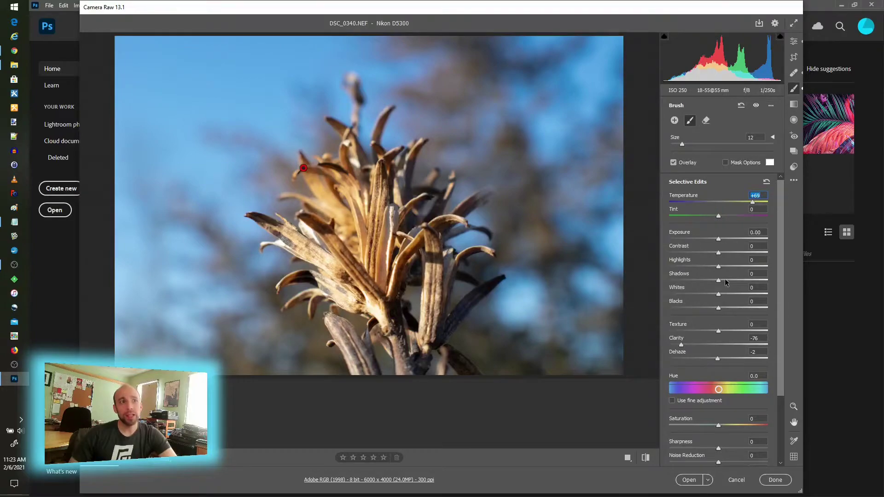
{"action": "scroll", "coordinate": [725, 279], "scroll_direction": "down", "scroll_amount": 3}
{"action": "scroll", "coordinate": [726, 281], "scroll_direction": "up", "scroll_amount": 3}
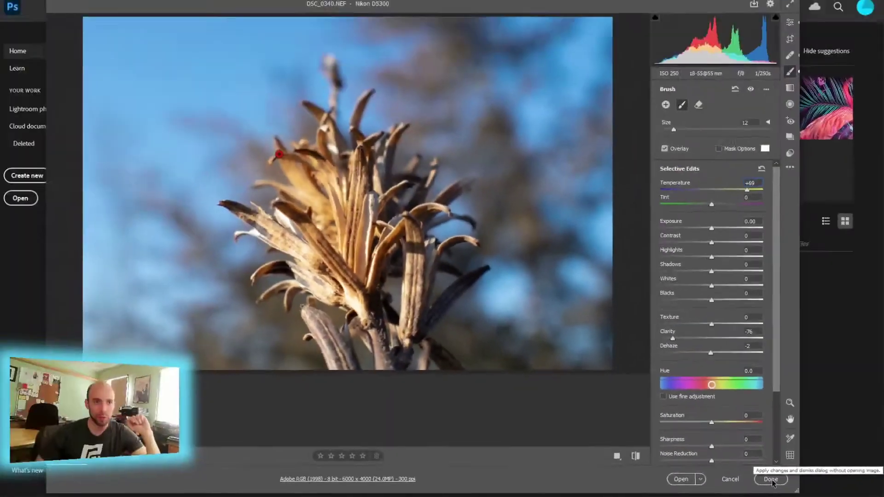
{"action": "left_click", "coordinate": [770, 480]}
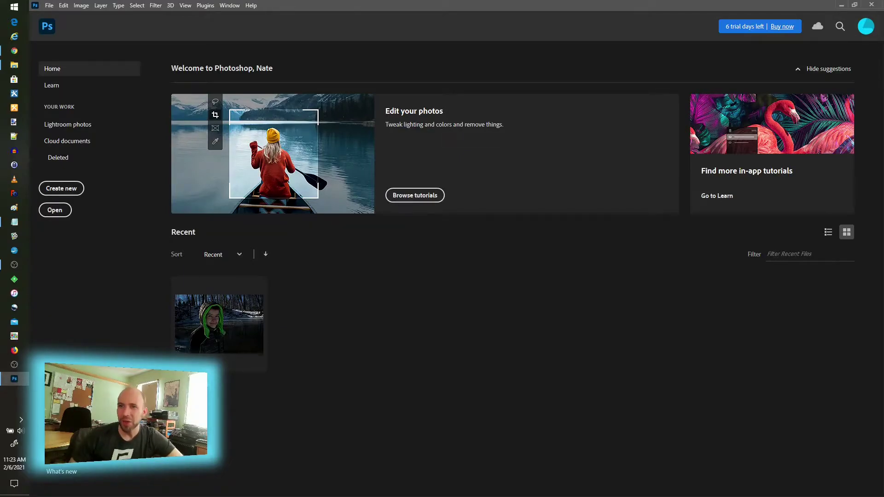
Step: Find the XMP sidecar in the Emmadine_Pond_2-6-2021 folder, then reopen DSC_0340.NEF to check its saved edits and close Camera Raw
{"action": "key", "text": "alt+Tab"}
{"action": "left_click_drag", "start_coordinate": [880, 12], "coordinate": [537, 105]}
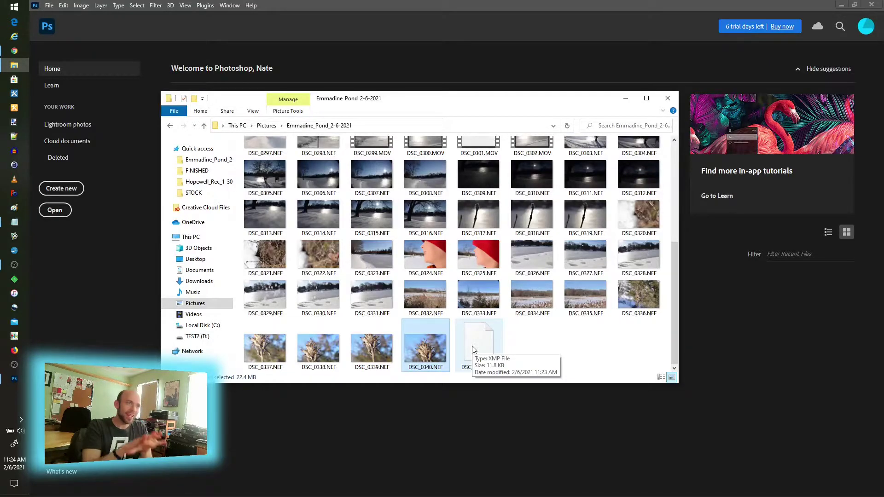
{"action": "left_click_drag", "start_coordinate": [425, 100], "coordinate": [641, 134]}
{"action": "left_click_drag", "start_coordinate": [641, 385], "coordinate": [295, 429]}
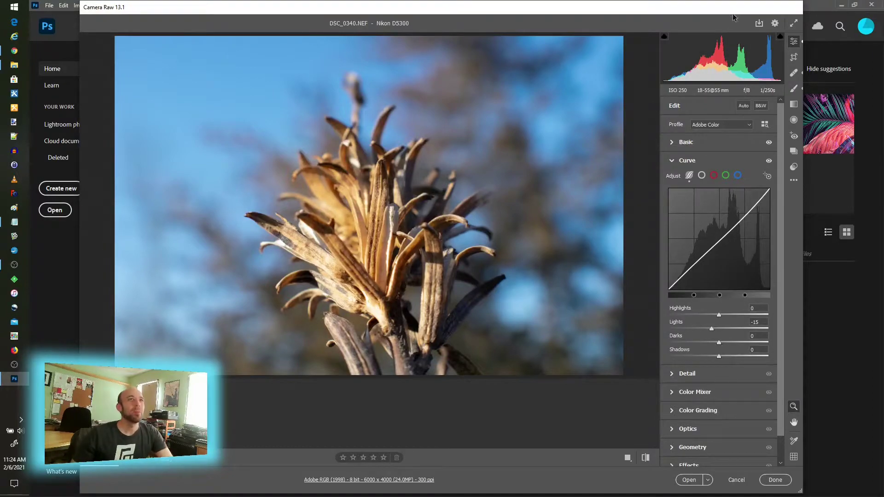
{"action": "left_click", "coordinate": [775, 479]}
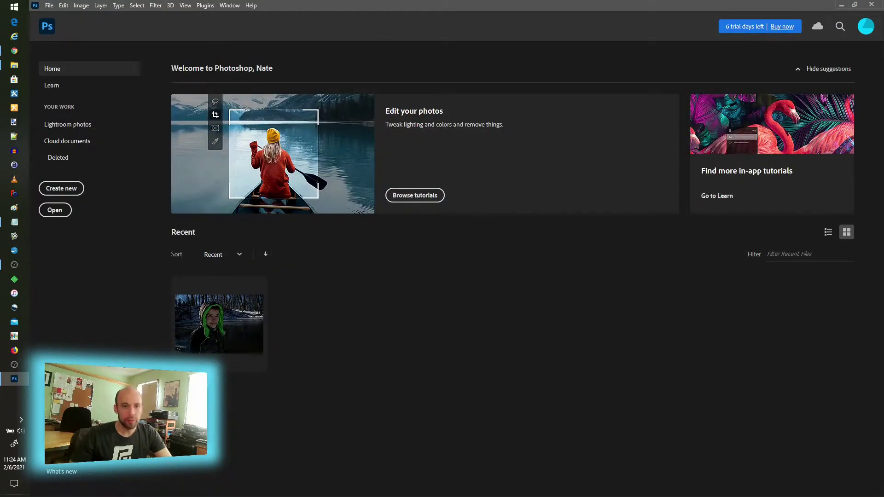
Step: Delete the sidecar file DSC_0340.xmp from the Emmadine_Pond_2-6-2021 folder in File Explorer
{"action": "key", "text": "alt+Tab"}
{"action": "left_click_drag", "start_coordinate": [596, 125], "coordinate": [475, 123]}
{"action": "left_click", "coordinate": [592, 387]}
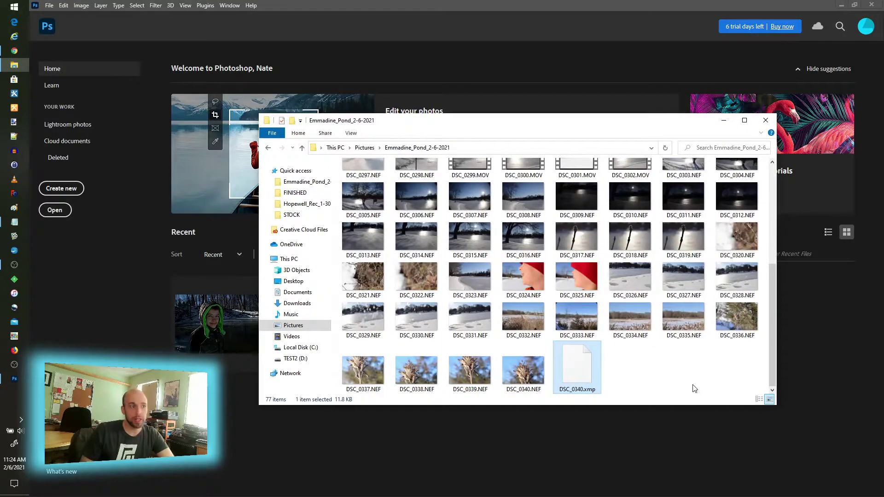
{"action": "key", "text": "Delete"}
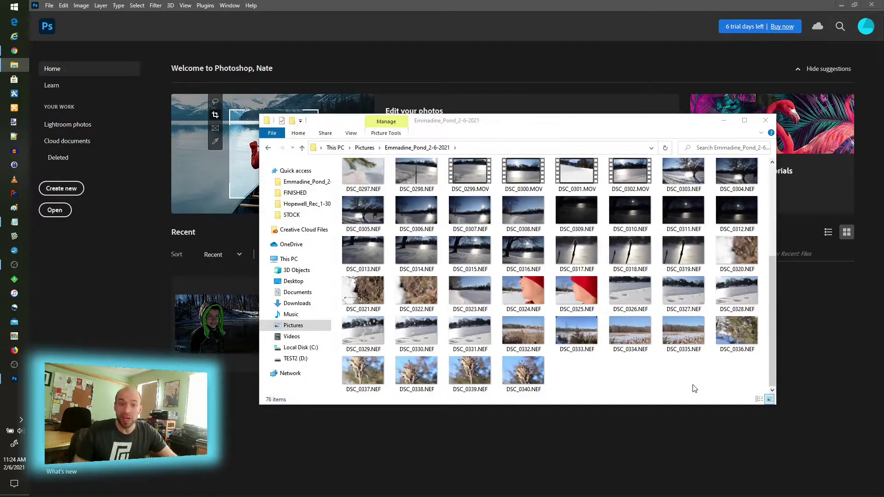
Step: Load DSC_0340.NEF from the photo folder into Camera Raw again and open the image in Photoshop
{"action": "left_click_drag", "start_coordinate": [491, 122], "coordinate": [632, 120]}
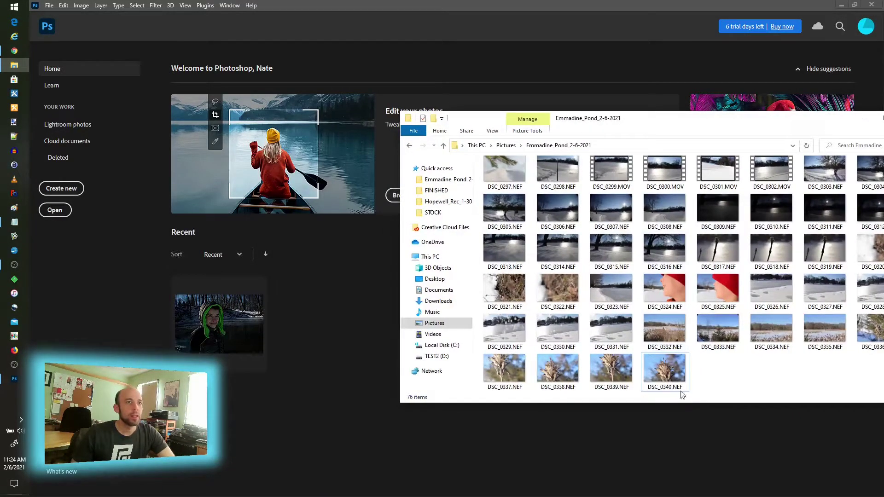
{"action": "left_click_drag", "start_coordinate": [676, 375], "coordinate": [292, 382]}
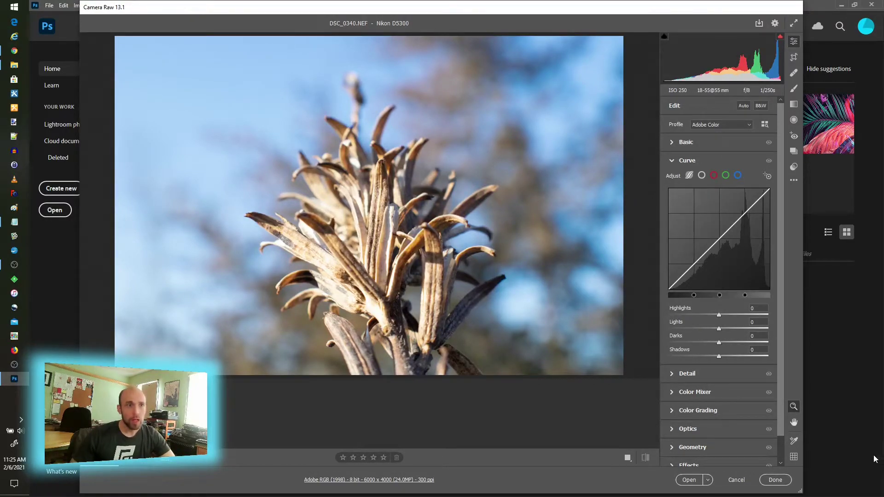
{"action": "left_click", "coordinate": [709, 481]}
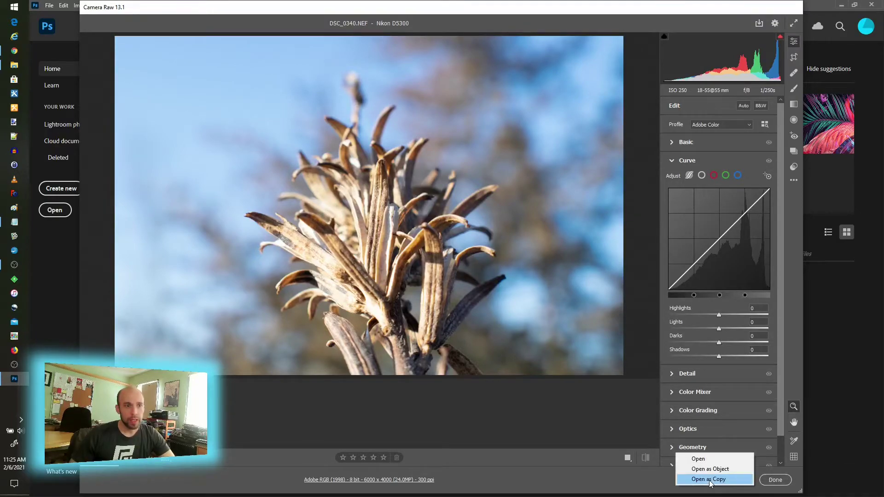
{"action": "left_click", "coordinate": [737, 480]}
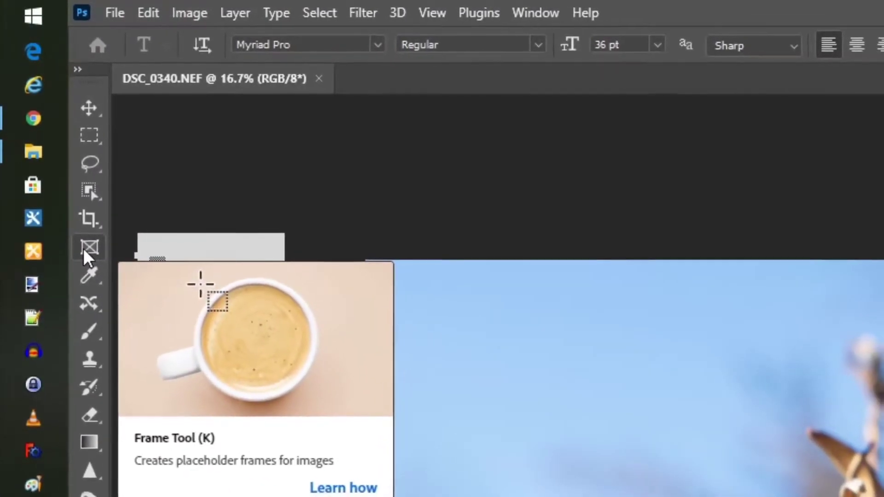
Step: Draw an elliptical frame about 2100 by 1883 px over the middle of the plant with the Frame tool
{"action": "left_click", "coordinate": [89, 248]}
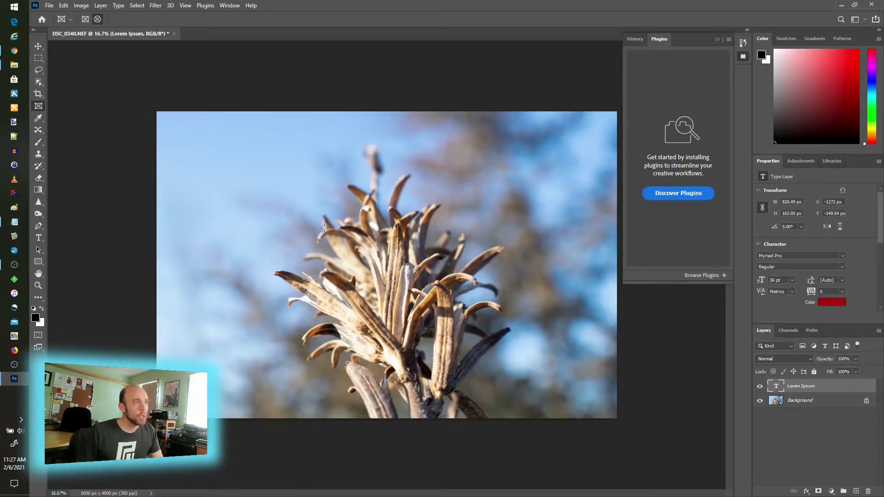
{"action": "left_click_drag", "start_coordinate": [323, 227], "coordinate": [480, 369]}
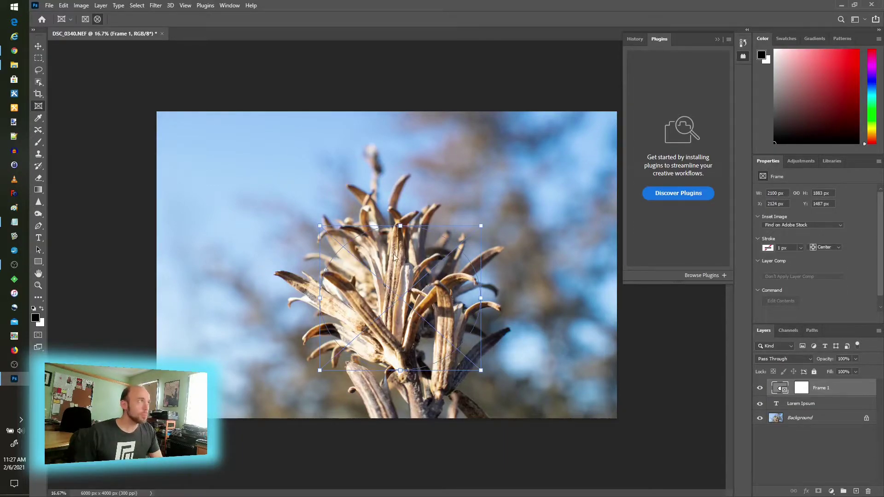
{"action": "left_click", "coordinate": [97, 20]}
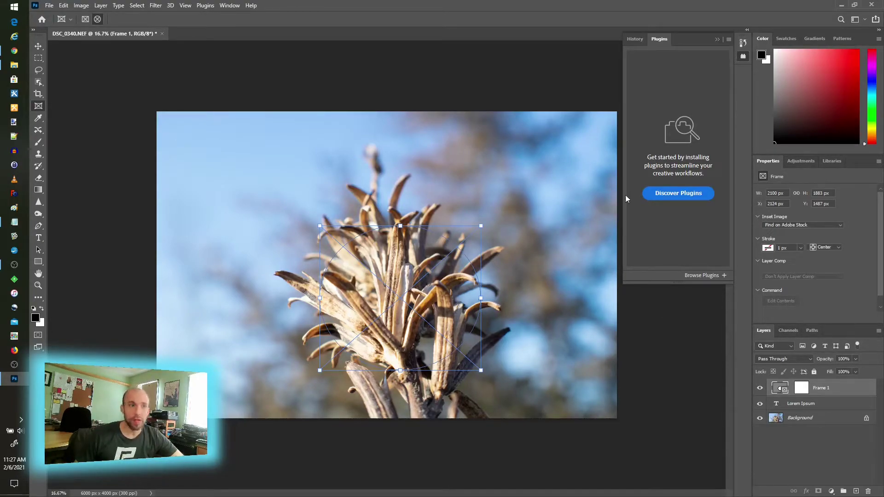
Step: Place DSC_0313.NEF from the photo folder into the elliptical frame and shift the image slightly to the right inside it
{"action": "left_click", "coordinate": [14, 65]}
{"action": "key", "text": "alt+Tab"}
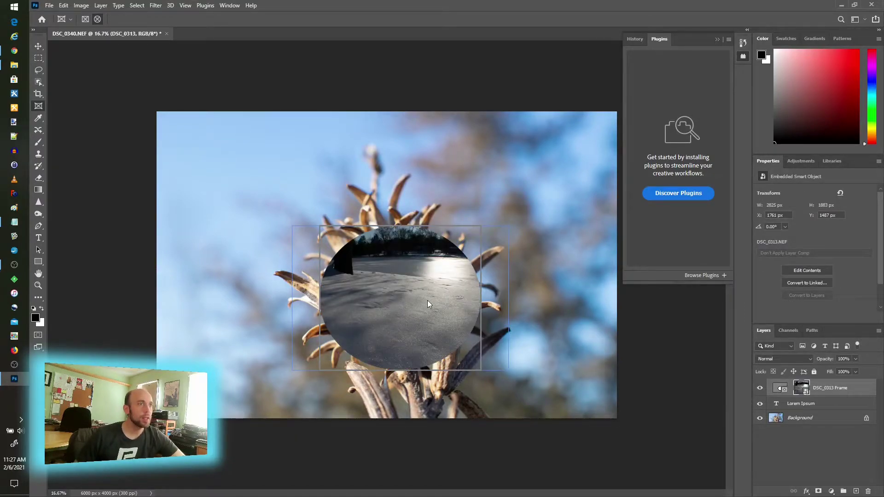
{"action": "left_click_drag", "start_coordinate": [435, 293], "coordinate": [454, 294]}
Step: Clone the curved petal tips on the Background layer onto the blue area beside them with the Clone Stamp tool
{"action": "mouse_move", "coordinate": [552, 332]}
{"action": "left_mouse_down"}
{"action": "mouse_move", "coordinate": [43, 162]}
{"action": "mouse_move", "coordinate": [133, 156]}
{"action": "left_mouse_up"}
{"action": "left_click", "coordinate": [40, 155]}
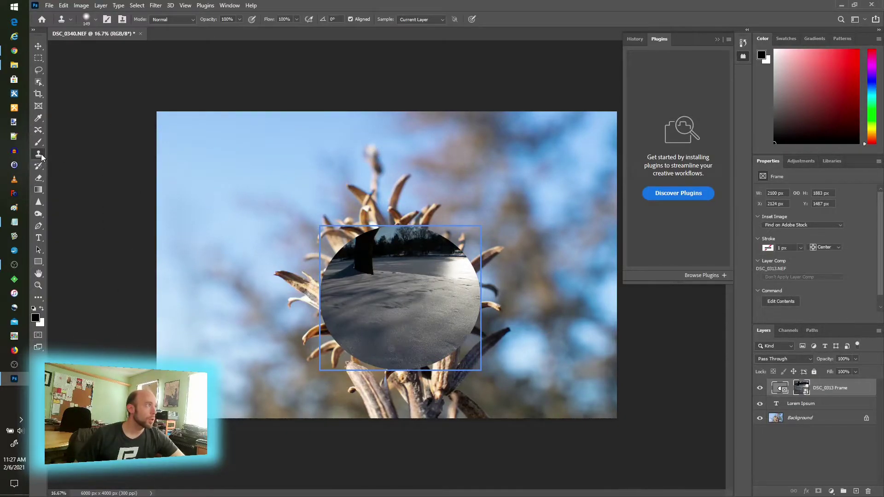
{"action": "right_click", "coordinate": [43, 156]}
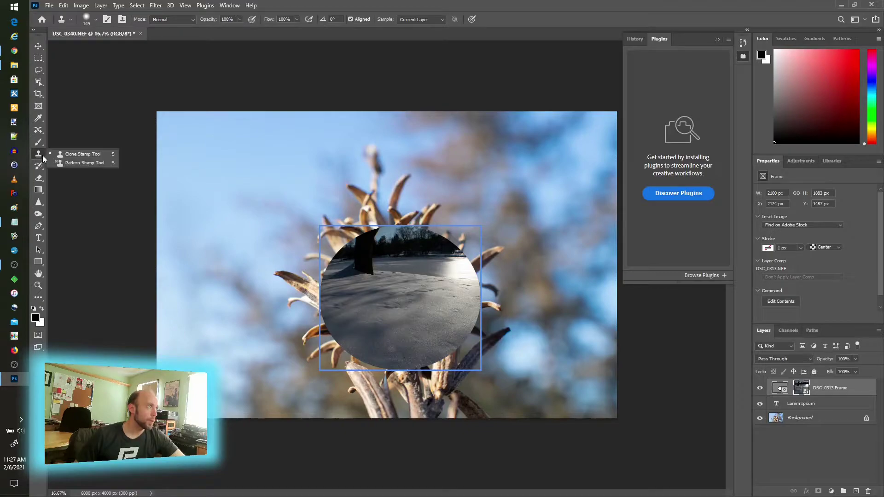
{"action": "left_click", "coordinate": [89, 155]}
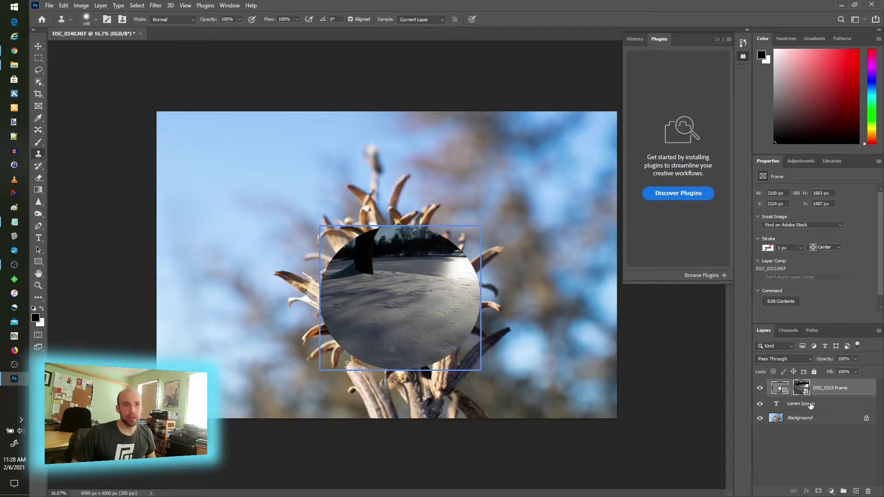
{"action": "left_click", "coordinate": [798, 418]}
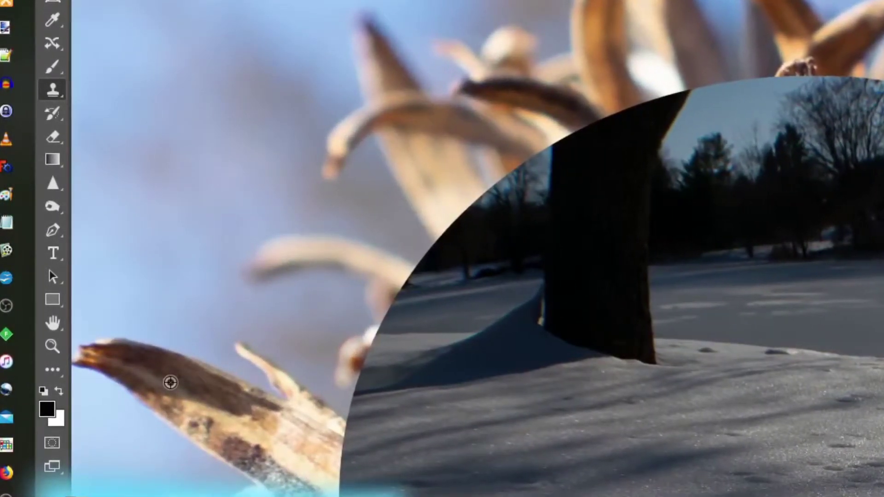
{"action": "left_click", "coordinate": [154, 387], "text": "alt"}
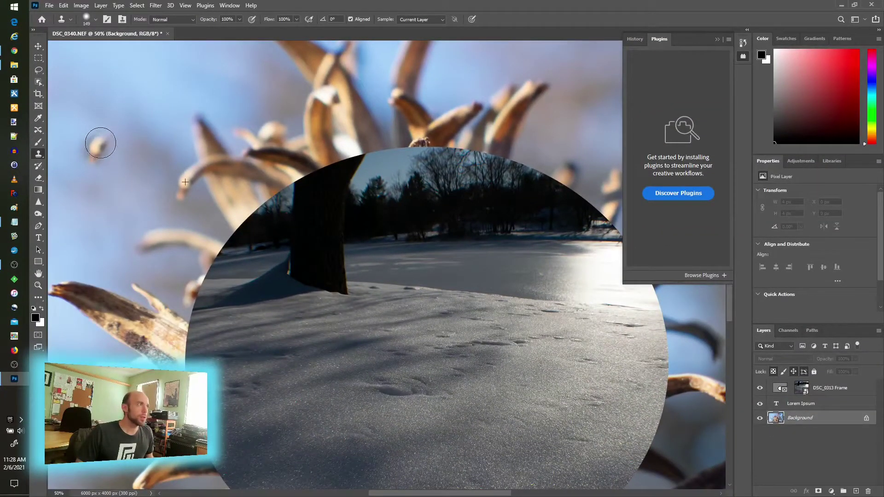
{"action": "mouse_move", "coordinate": [100, 143]}
{"action": "left_mouse_down"}
{"action": "mouse_move", "coordinate": [144, 125]}
{"action": "mouse_move", "coordinate": [186, 151]}
{"action": "left_mouse_up"}
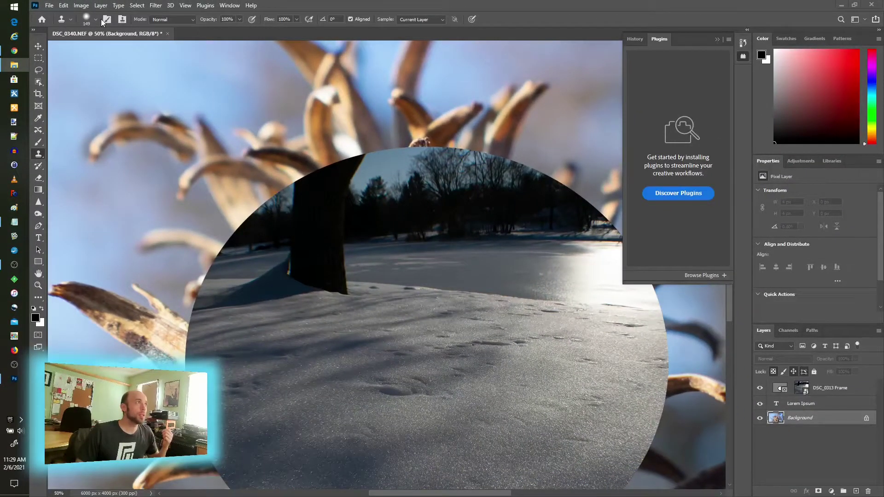
{"action": "left_click", "coordinate": [98, 22]}
{"action": "left_click", "coordinate": [97, 21]}
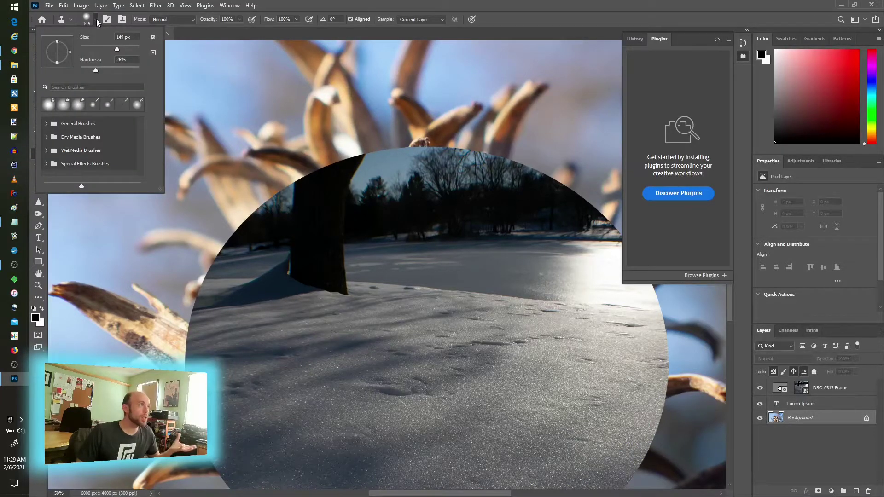
{"action": "left_click", "coordinate": [97, 20]}
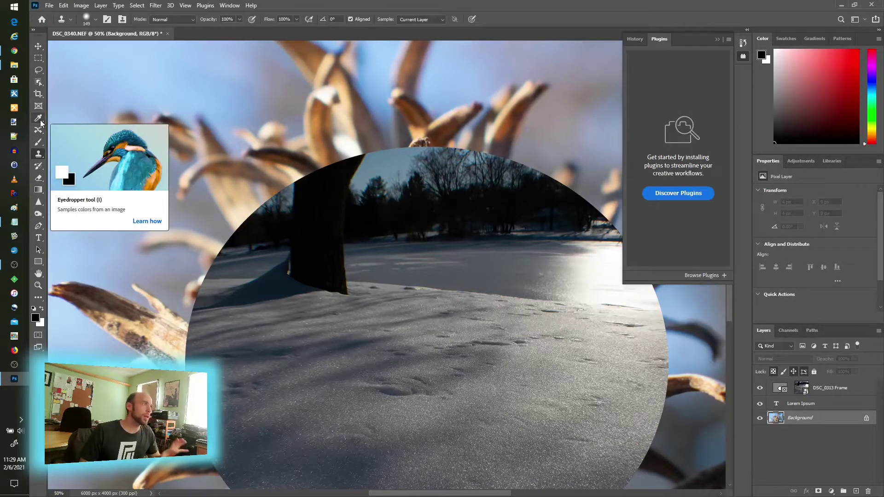
Step: Paint two freehand black wavy strokes over the petals above the circular frame with the Brush tool at 65% smoothing
{"action": "left_click", "coordinate": [39, 143]}
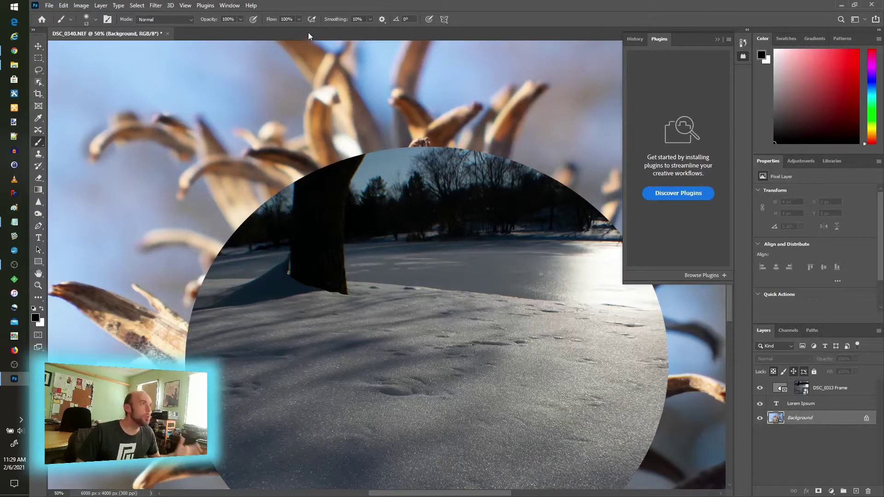
{"action": "left_click", "coordinate": [369, 19]}
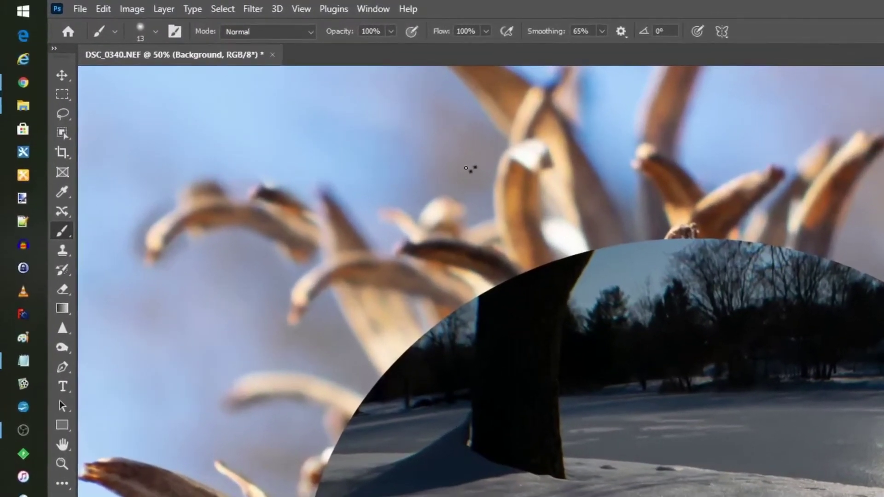
{"action": "mouse_move", "coordinate": [475, 168]}
{"action": "left_mouse_down"}
{"action": "mouse_move", "coordinate": [416, 208]}
{"action": "mouse_move", "coordinate": [436, 267]}
{"action": "mouse_move", "coordinate": [507, 223]}
{"action": "mouse_move", "coordinate": [513, 262]}
{"action": "left_mouse_up"}
{"action": "left_click_drag", "start_coordinate": [495, 294], "coordinate": [476, 335]}
{"action": "mouse_move", "coordinate": [648, 263]}
{"action": "left_mouse_down"}
{"action": "mouse_move", "coordinate": [790, 178]}
{"action": "mouse_move", "coordinate": [852, 205]}
{"action": "mouse_move", "coordinate": [882, 196]}
{"action": "left_mouse_up"}
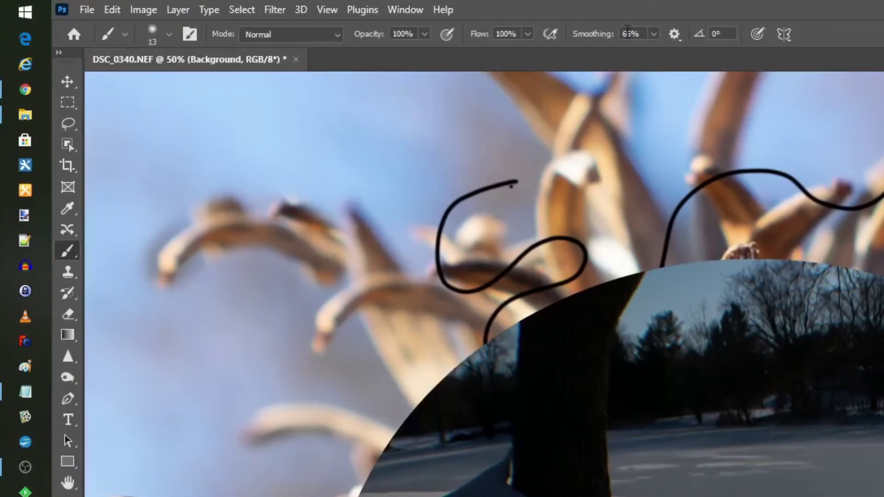
Step: Set the brush smoothing to 3% and paint another looping black stroke across the upper-left petals
{"action": "left_click", "coordinate": [653, 34]}
{"action": "left_click_drag", "start_coordinate": [645, 53], "coordinate": [596, 53]}
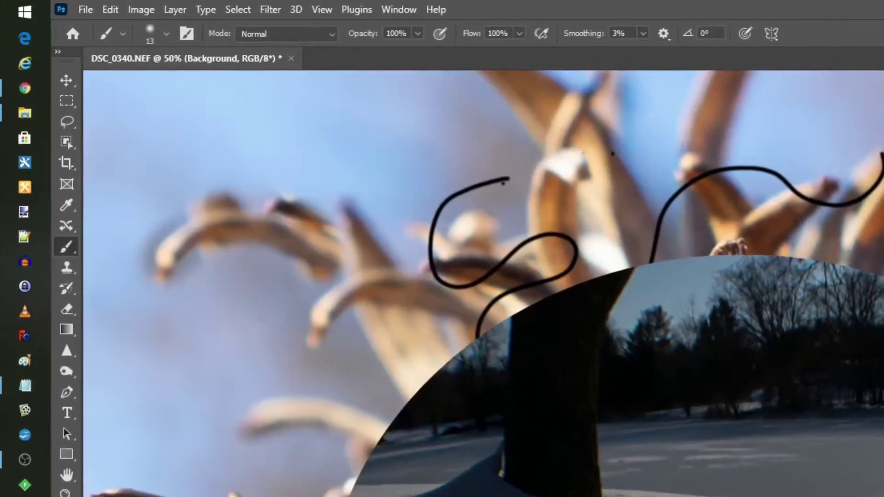
{"action": "mouse_move", "coordinate": [612, 153]}
{"action": "left_mouse_down"}
{"action": "mouse_move", "coordinate": [579, 235]}
{"action": "mouse_move", "coordinate": [416, 140]}
{"action": "mouse_move", "coordinate": [301, 293]}
{"action": "mouse_move", "coordinate": [306, 234]}
{"action": "mouse_move", "coordinate": [295, 366]}
{"action": "left_mouse_up"}
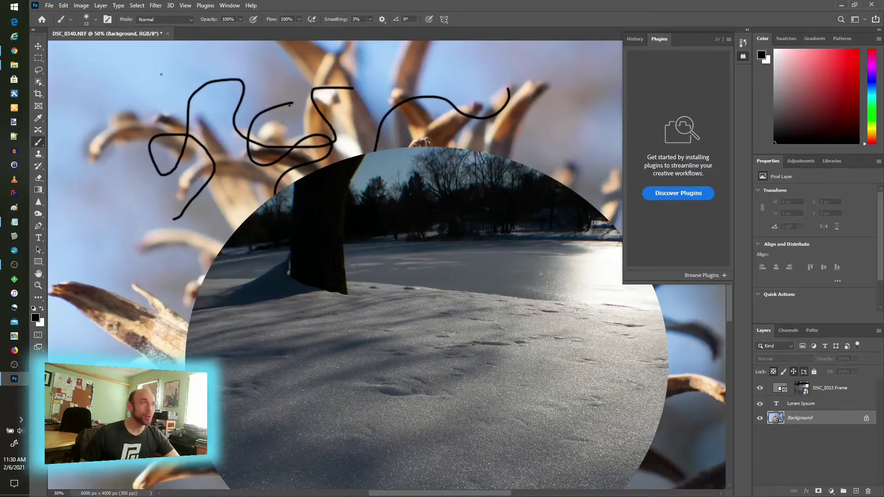
Step: Switch the workspace to Photography
{"action": "left_click", "coordinate": [231, 6]}
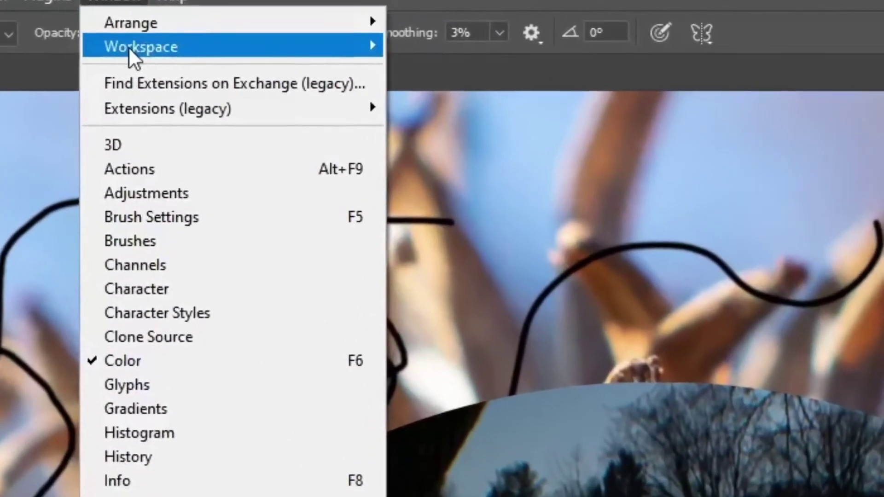
{"action": "mouse_move", "coordinate": [237, 25]}
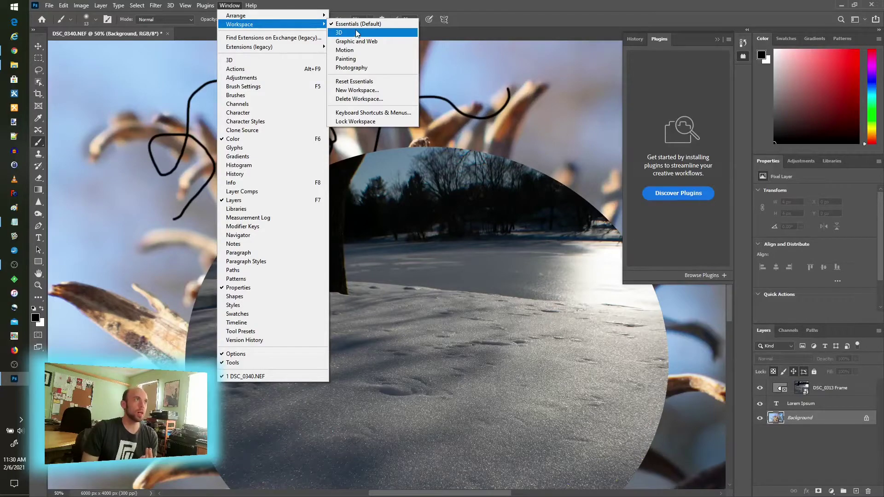
{"action": "left_click", "coordinate": [364, 69]}
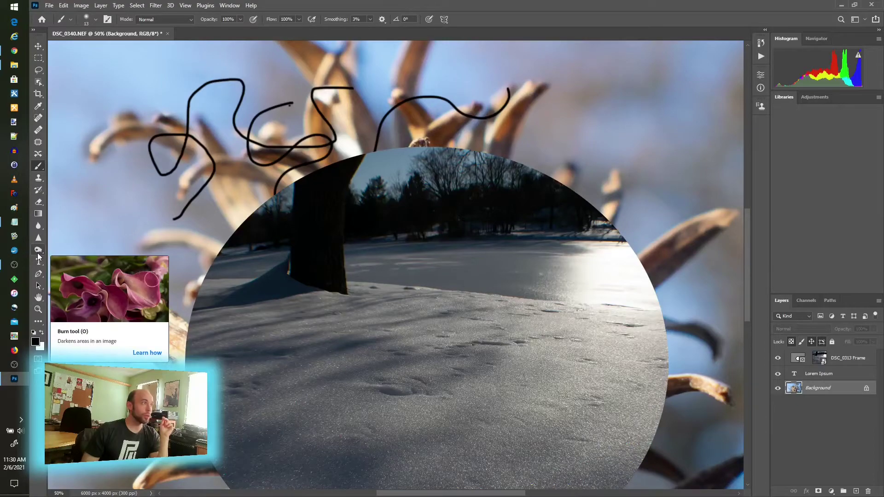
Step: Select the Blur tool and set its brush size to 306 px
{"action": "left_click", "coordinate": [39, 225]}
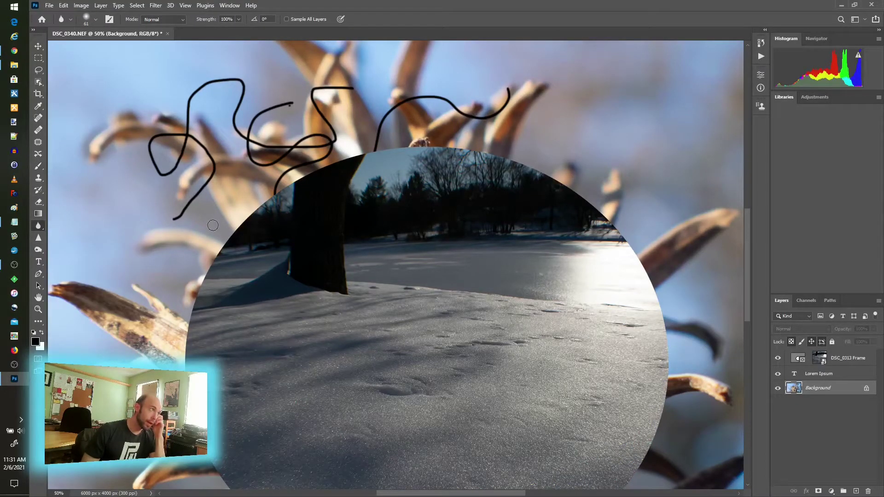
{"action": "right_click", "coordinate": [39, 228]}
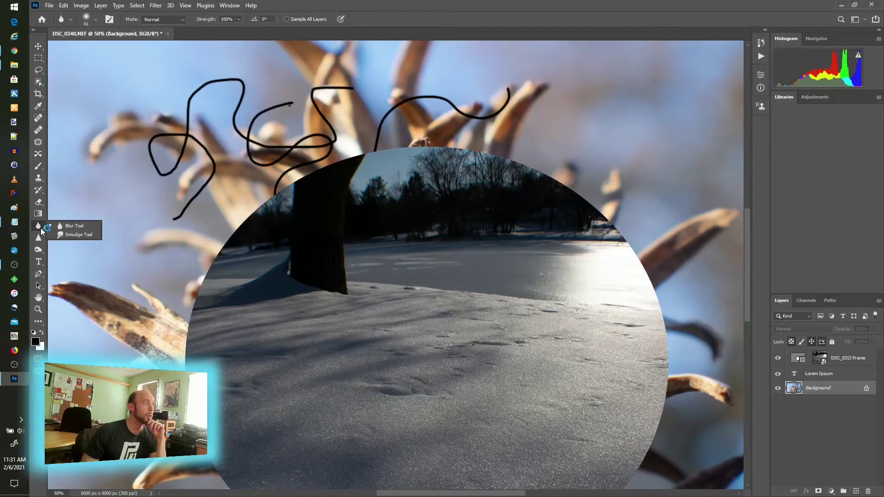
{"action": "left_click", "coordinate": [64, 227]}
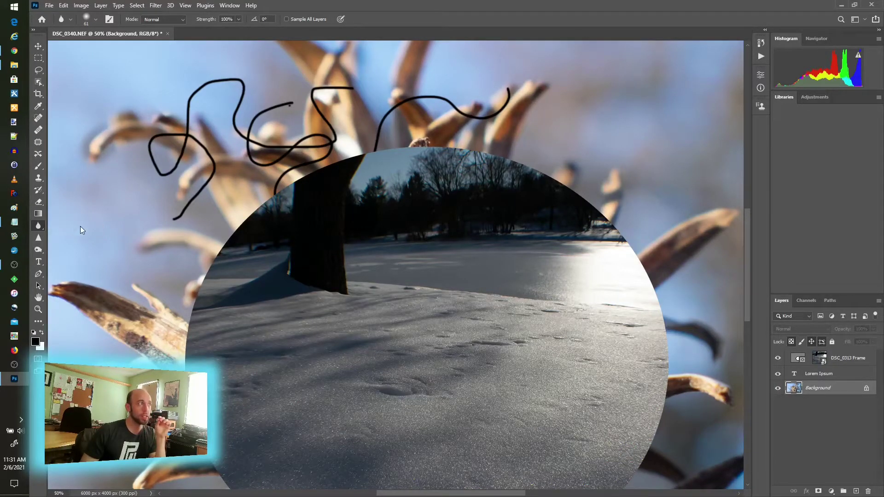
{"action": "left_click", "coordinate": [96, 21]}
{"action": "left_click_drag", "start_coordinate": [123, 50], "coordinate": [128, 50]}
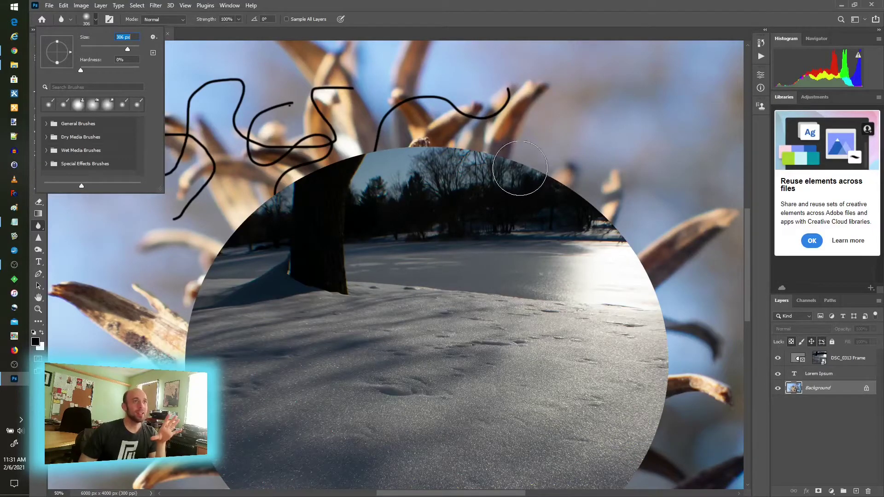
{"action": "left_click", "coordinate": [559, 185]}
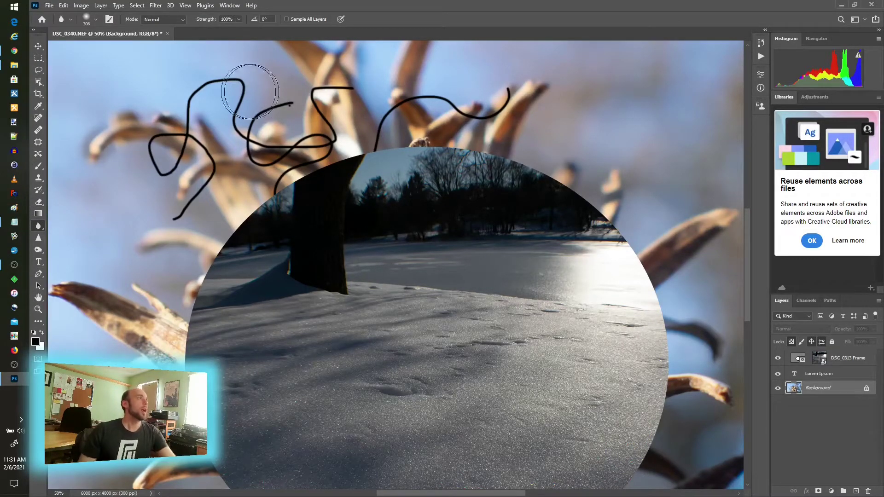
{"action": "left_click", "coordinate": [62, 20]}
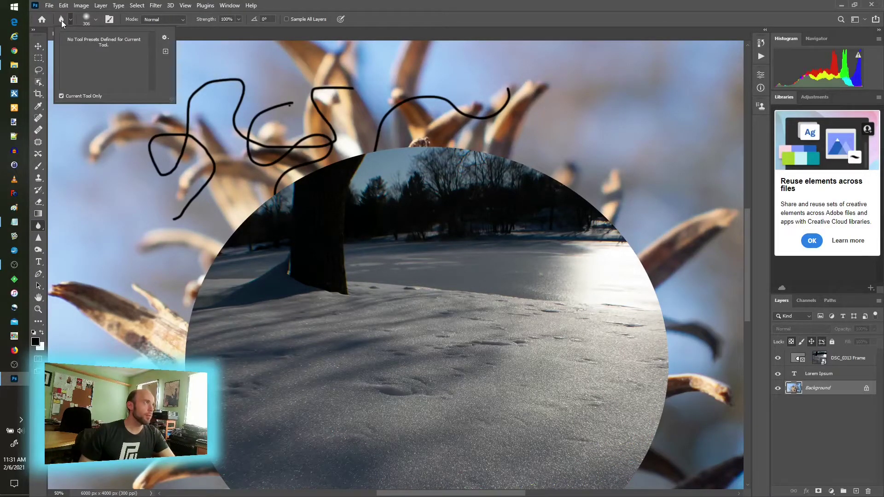
{"action": "left_click", "coordinate": [72, 21]}
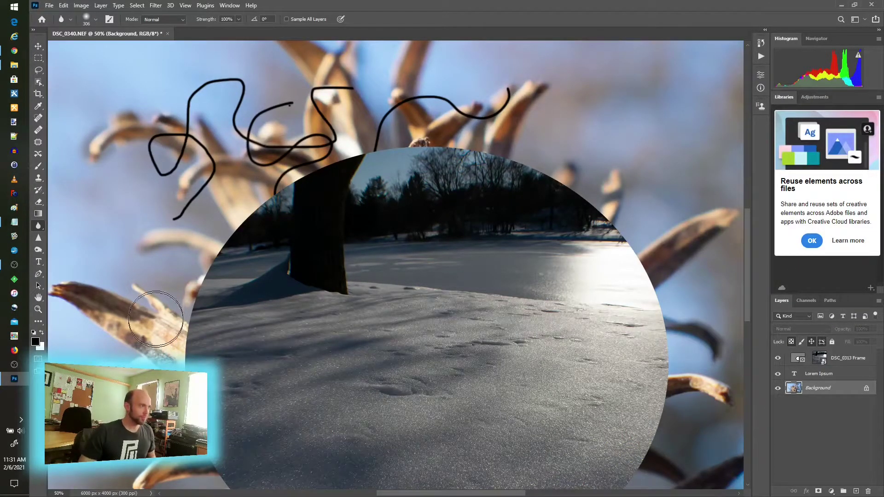
Step: Blur the speckled texture on the dry leaf left of the circular frame on the Background layer
{"action": "key", "text": "ctrl+plus"}
{"action": "key", "text": "ctrl+plus"}
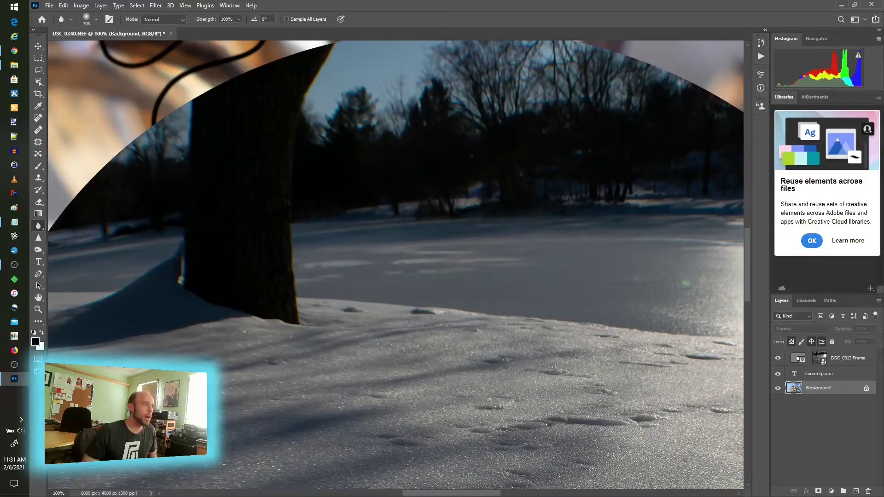
{"action": "left_click_drag", "start_coordinate": [262, 400], "coordinate": [559, 306]}
{"action": "left_click_drag", "start_coordinate": [241, 401], "coordinate": [258, 368]}
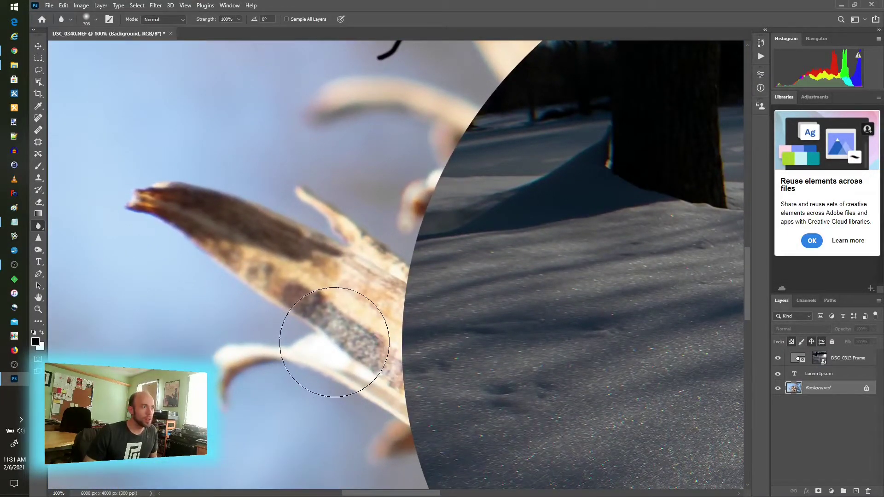
{"action": "mouse_move", "coordinate": [346, 311]}
{"action": "left_mouse_down"}
{"action": "mouse_move", "coordinate": [355, 323]}
{"action": "mouse_move", "coordinate": [342, 349]}
{"action": "mouse_move", "coordinate": [355, 355]}
{"action": "mouse_move", "coordinate": [361, 318]}
{"action": "mouse_move", "coordinate": [351, 299]}
{"action": "mouse_move", "coordinate": [338, 309]}
{"action": "left_mouse_up"}
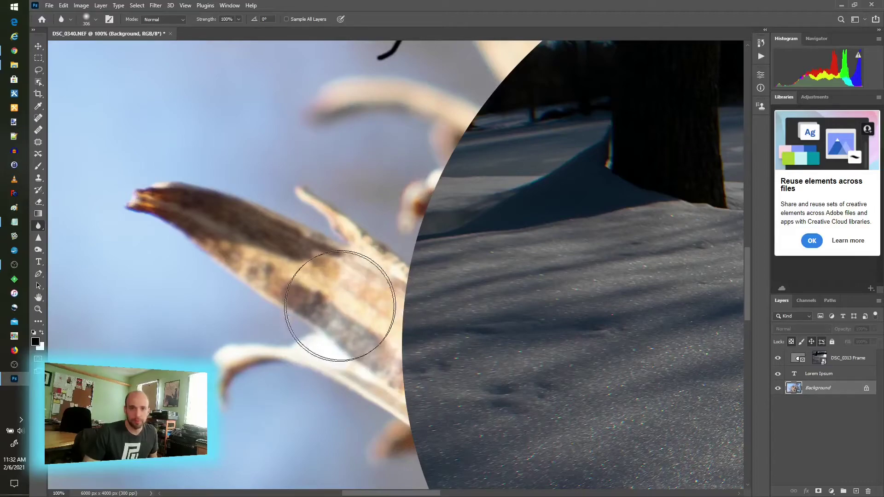
{"action": "key", "text": "ctrl+minus"}
{"action": "key", "text": "ctrl+minus"}
{"action": "key", "text": "ctrl+minus"}
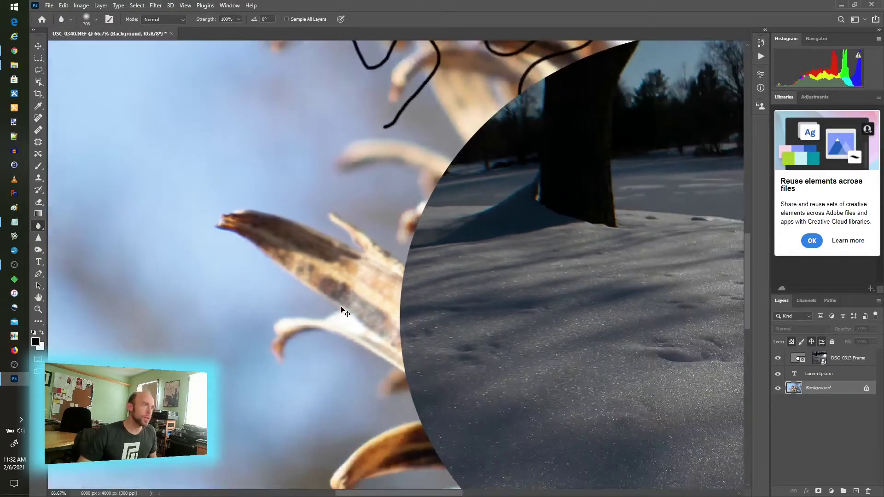
{"action": "key", "text": "ctrl+minus"}
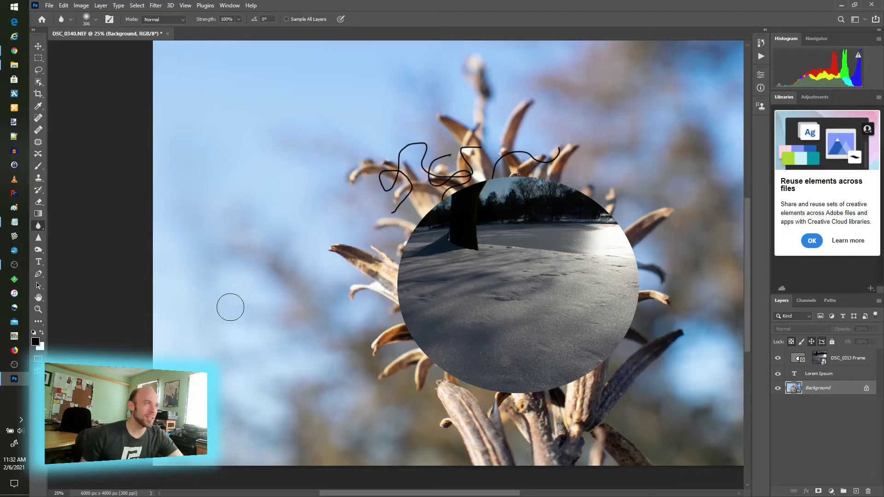
Step: Select the Burn tool and examine its brush, range and exposure options
{"action": "left_click", "coordinate": [38, 250]}
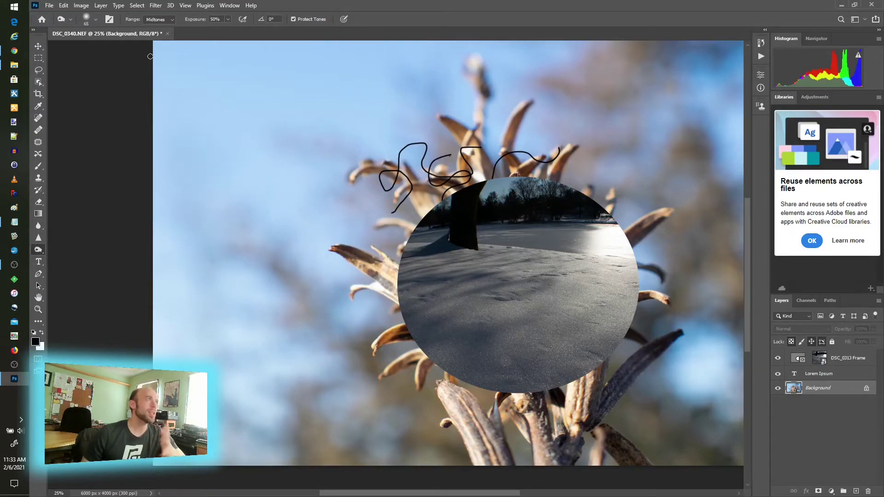
{"action": "left_click", "coordinate": [95, 20]}
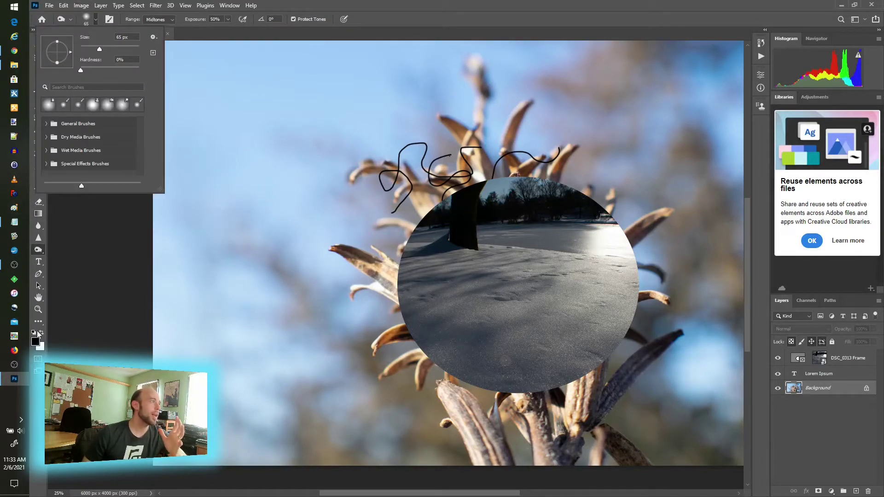
{"action": "left_click", "coordinate": [46, 263]}
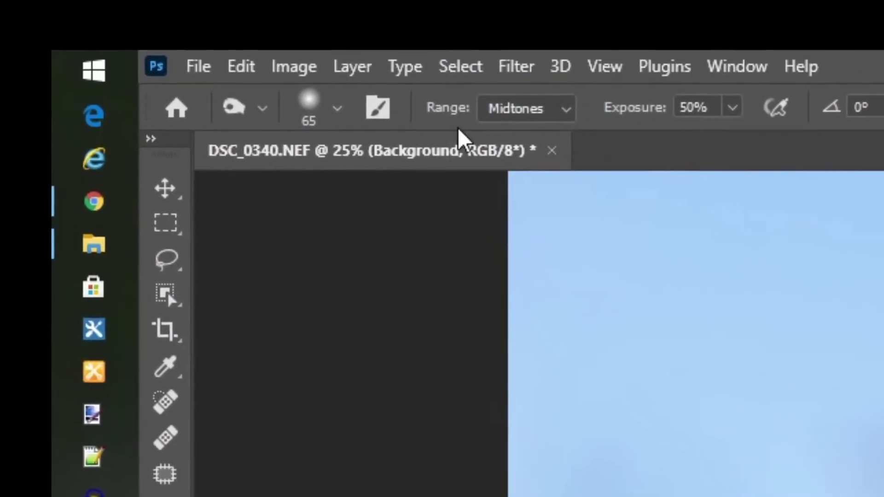
{"action": "left_click", "coordinate": [357, 116]}
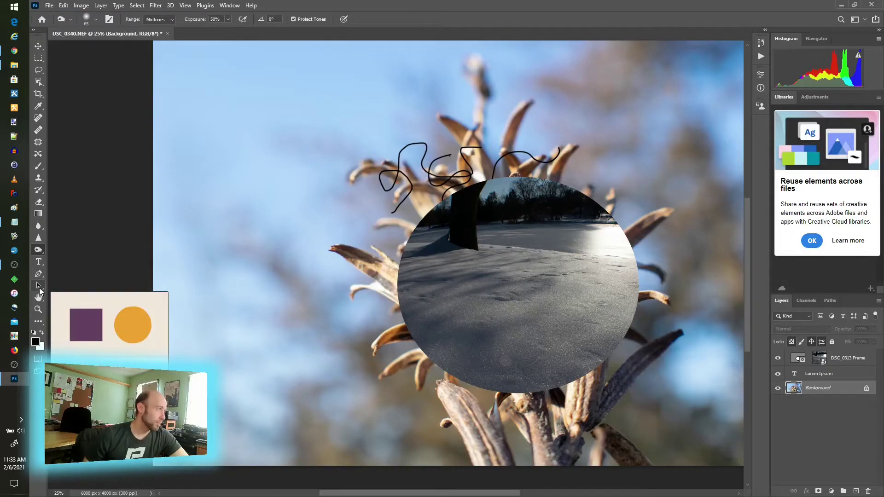
{"action": "right_click", "coordinate": [45, 249]}
Step: Select the Smudge tool and set its strength to 100%
{"action": "right_click", "coordinate": [42, 227]}
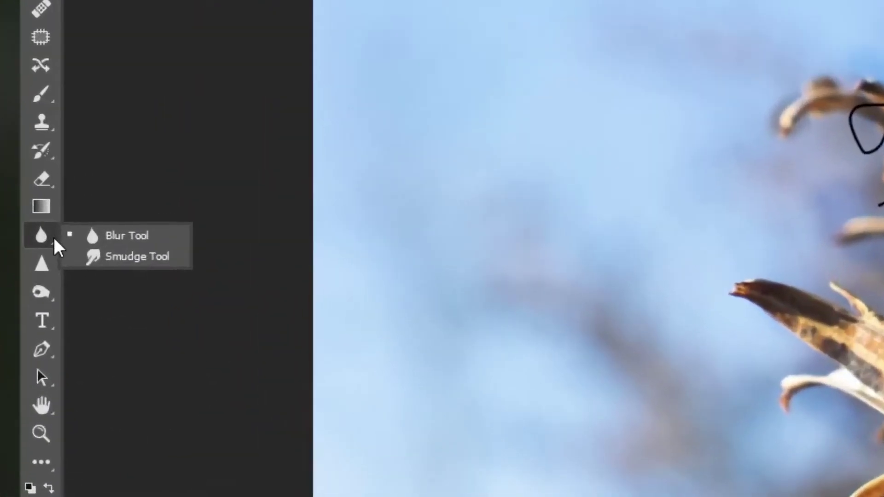
{"action": "left_click", "coordinate": [74, 235]}
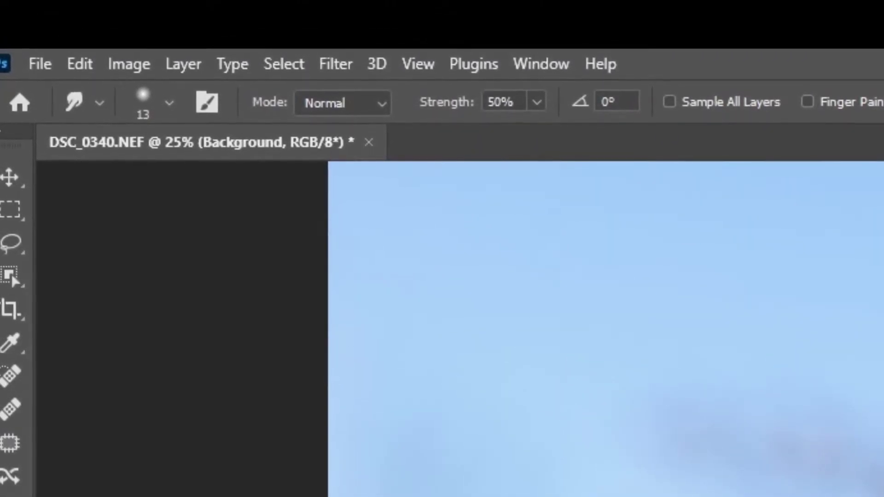
{"action": "left_click", "coordinate": [544, 112]}
{"action": "left_click_drag", "start_coordinate": [551, 144], "coordinate": [606, 143]}
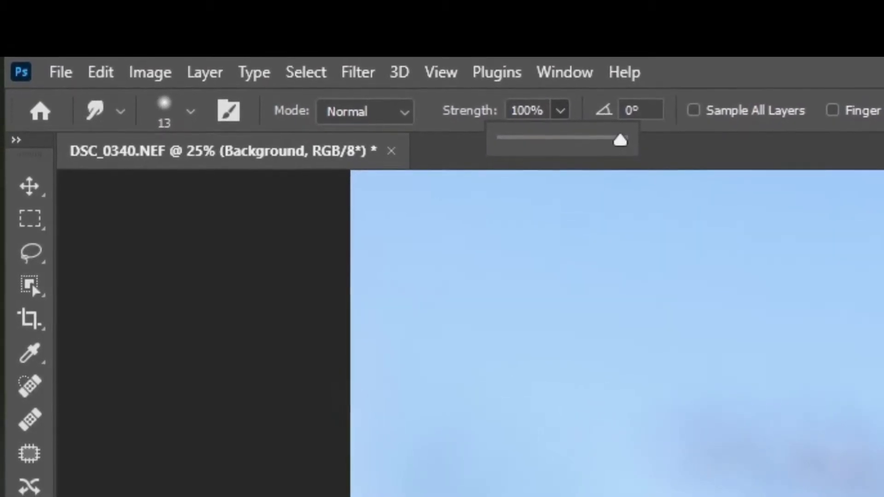
Step: Set the Smudge tool's brush size to 202 px, keeping its hardness at 0%
{"action": "left_click", "coordinate": [189, 113]}
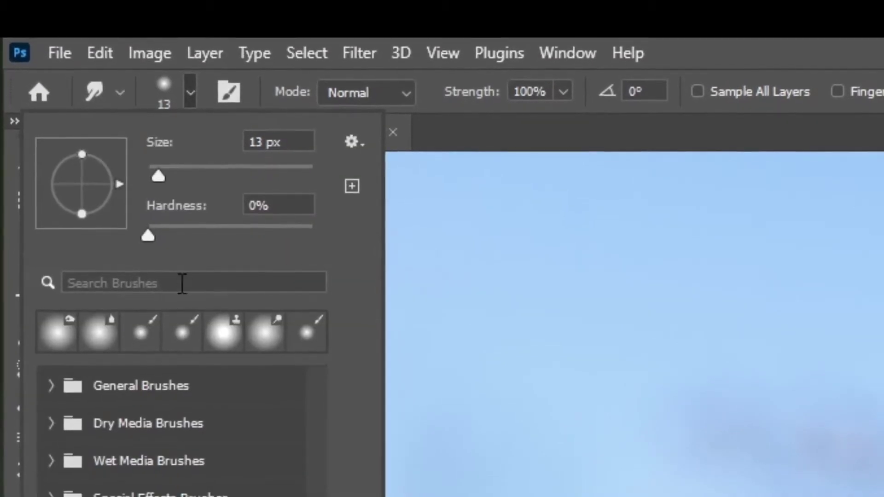
{"action": "left_click_drag", "start_coordinate": [161, 183], "coordinate": [239, 194]}
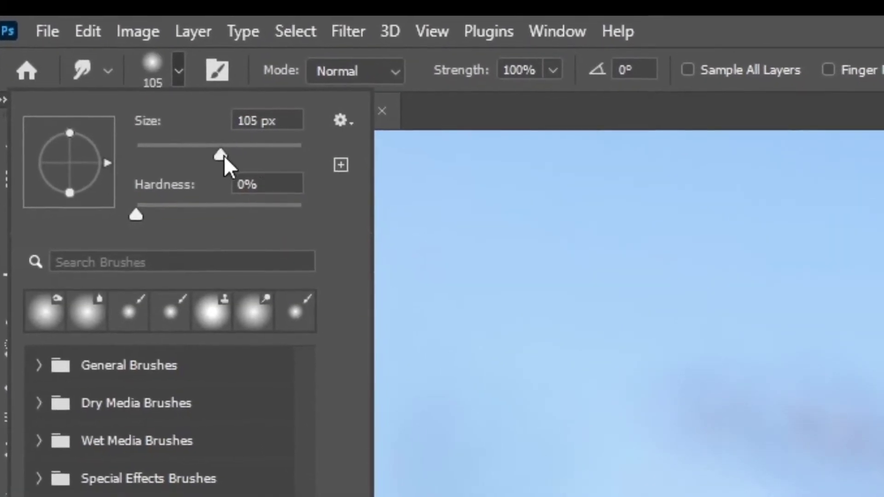
{"action": "left_click_drag", "start_coordinate": [226, 163], "coordinate": [260, 151]}
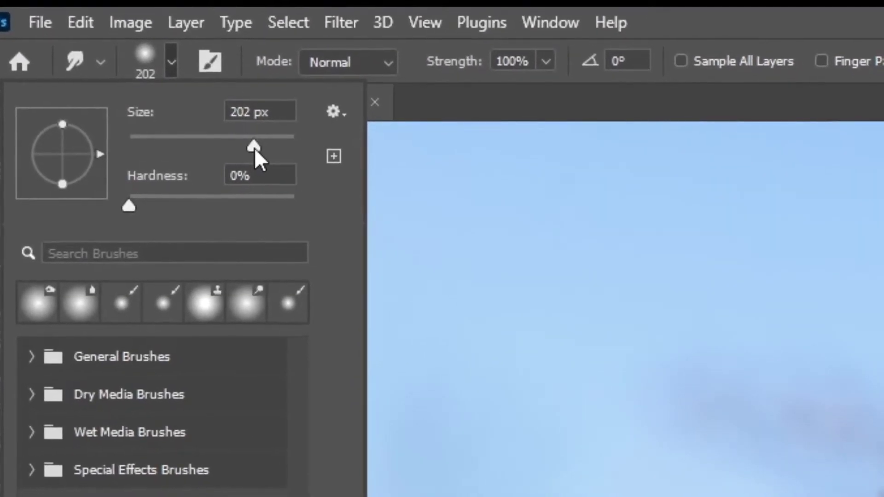
{"action": "key", "text": "Return"}
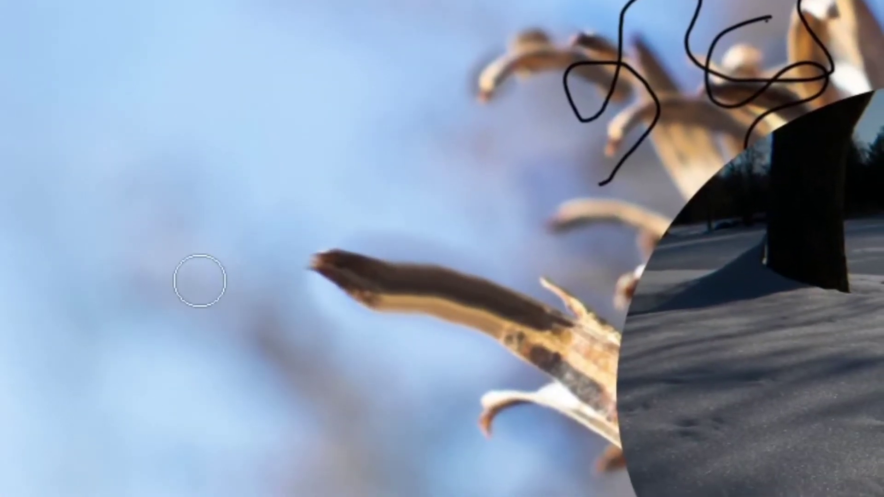
Step: Smudge the dry leaf left of the circular frame, pulling its tip downward and breaking its middle into separate pieces
{"action": "mouse_move", "coordinate": [200, 280]}
{"action": "left_mouse_down"}
{"action": "mouse_move", "coordinate": [161, 474]}
{"action": "mouse_move", "coordinate": [188, 414]}
{"action": "left_mouse_up"}
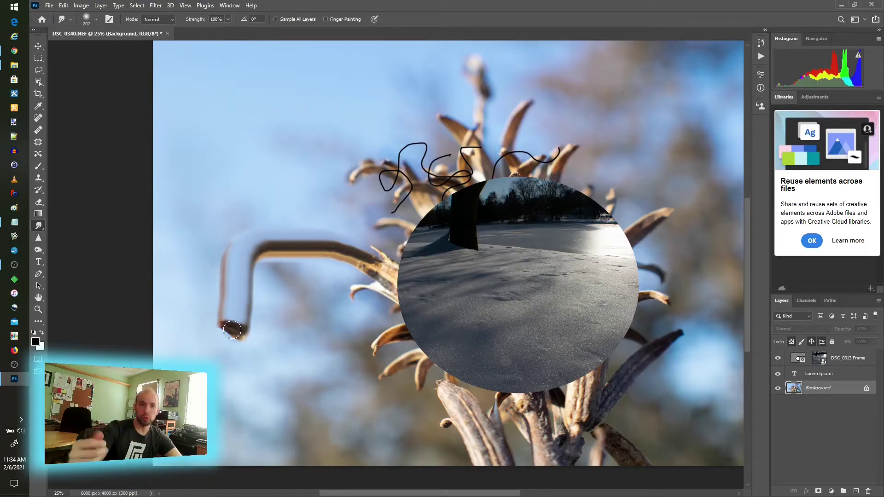
{"action": "mouse_move", "coordinate": [316, 256]}
{"action": "left_mouse_down"}
{"action": "mouse_move", "coordinate": [306, 218]}
{"action": "mouse_move", "coordinate": [324, 247]}
{"action": "mouse_move", "coordinate": [304, 246]}
{"action": "mouse_move", "coordinate": [293, 269]}
{"action": "left_mouse_up"}
{"action": "left_click_drag", "start_coordinate": [349, 243], "coordinate": [355, 234]}
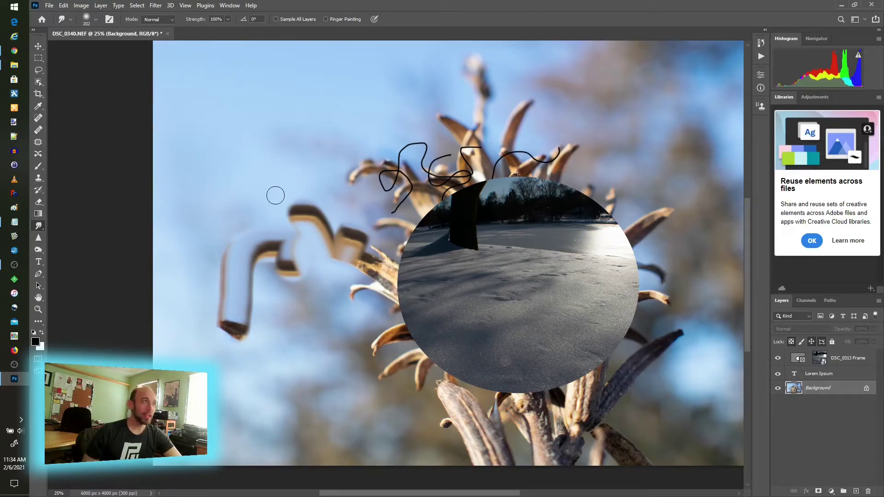
{"action": "mouse_move", "coordinate": [282, 190]}
{"action": "left_mouse_down"}
{"action": "mouse_move", "coordinate": [299, 213]}
{"action": "mouse_move", "coordinate": [281, 194]}
{"action": "mouse_move", "coordinate": [309, 209]}
{"action": "left_mouse_up"}
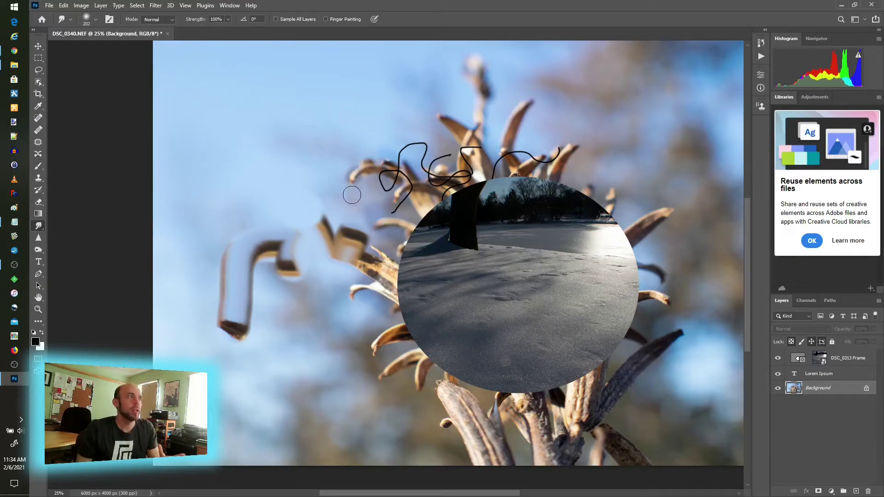
{"action": "left_click_drag", "start_coordinate": [321, 207], "coordinate": [323, 222]}
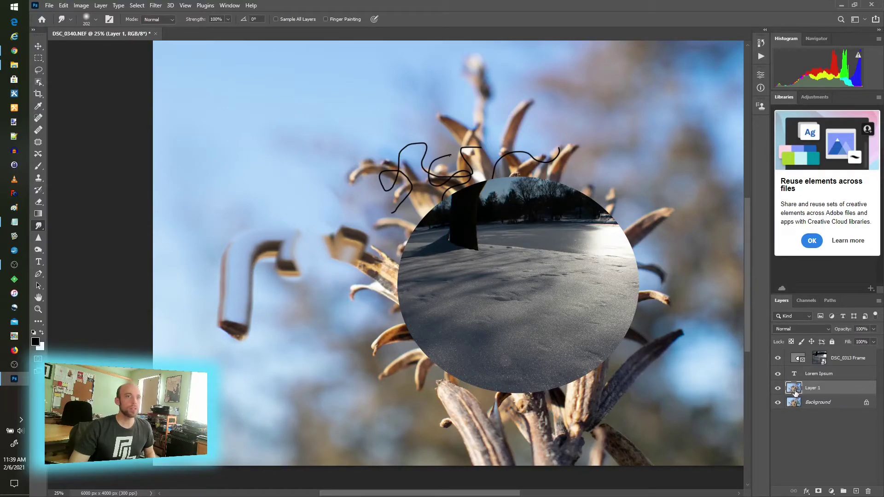
Step: Create a new 3D extrusion from the selected Layer 1 and accept switching to the 3D workspace
{"action": "left_click", "coordinate": [171, 5]}
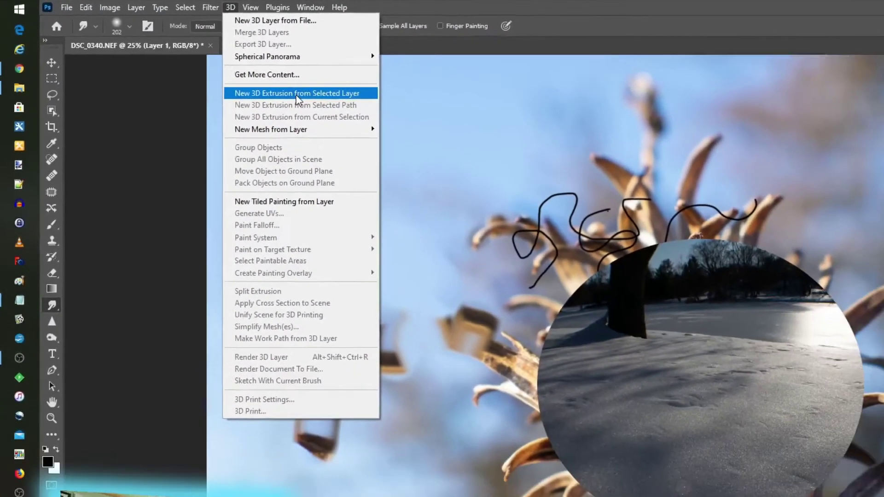
{"action": "left_click", "coordinate": [297, 94]}
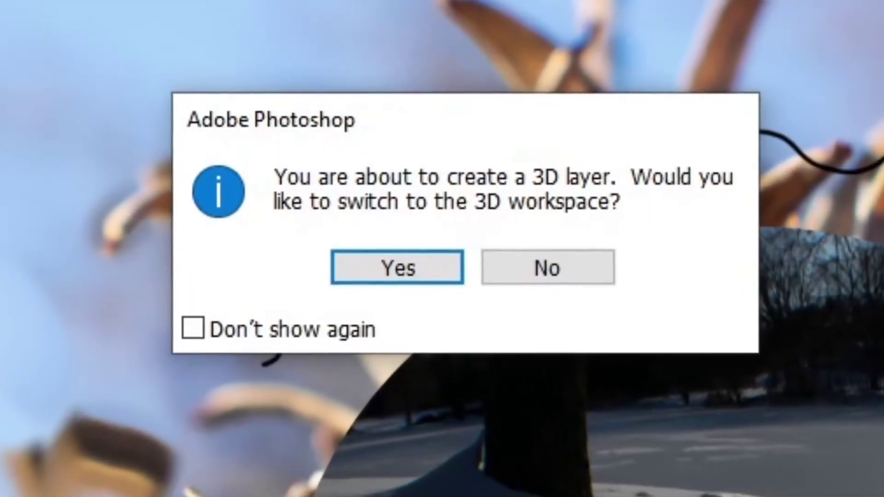
{"action": "left_click", "coordinate": [374, 276]}
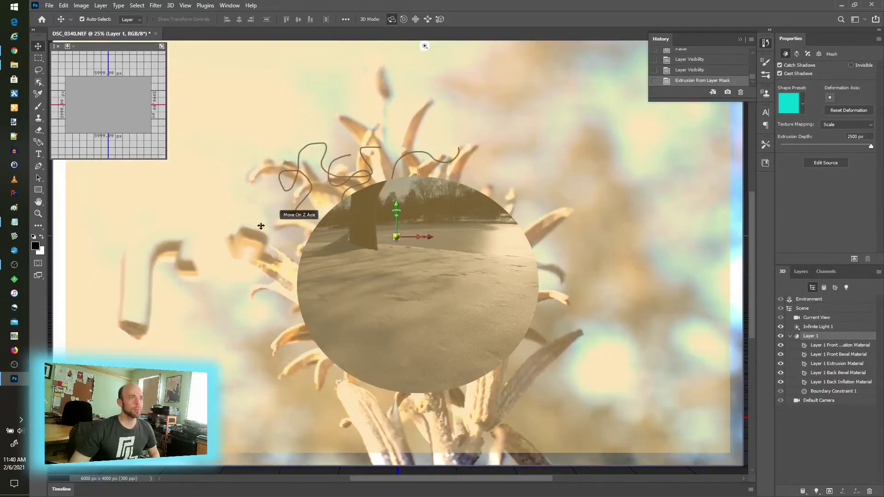
Step: Move the extruded Layer 1 mesh back in the 3D scene, and rotate it into a tilted position with its underside exposed
{"action": "left_click_drag", "start_coordinate": [261, 226], "coordinate": [50, 214]}
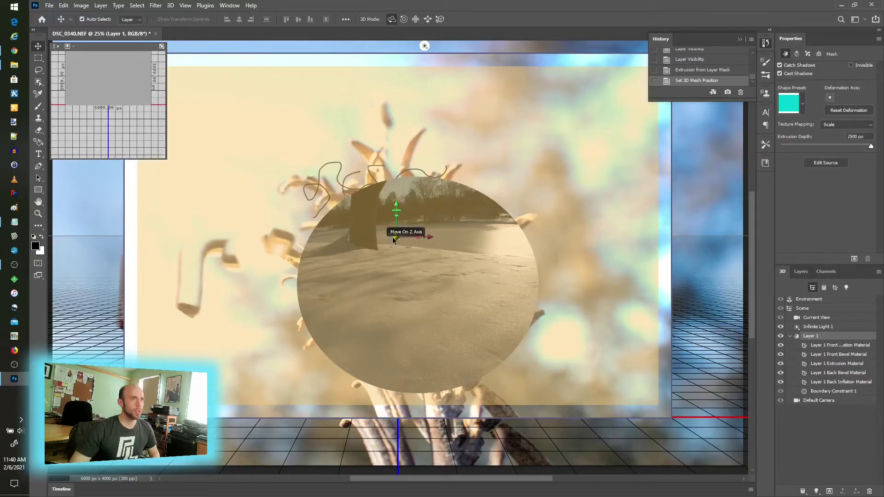
{"action": "left_click_drag", "start_coordinate": [402, 57], "coordinate": [371, 37]}
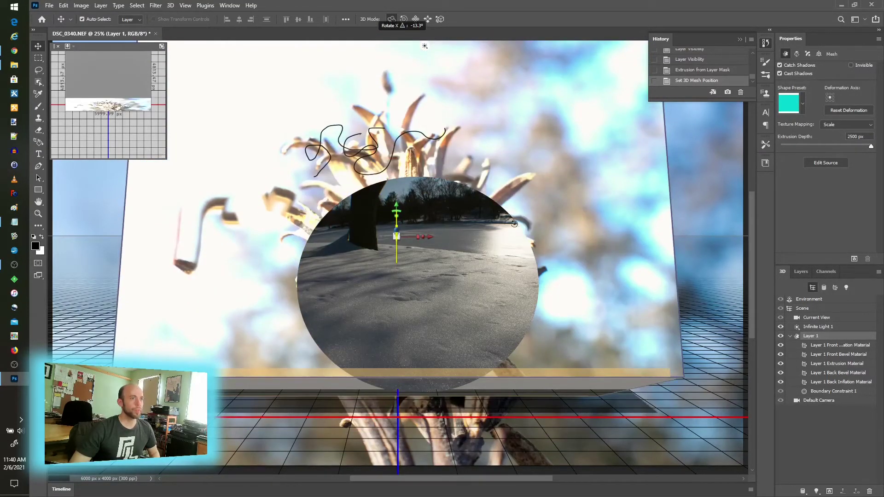
{"action": "left_click_drag", "start_coordinate": [653, 377], "coordinate": [524, 377]}
{"action": "left_click_drag", "start_coordinate": [71, 269], "coordinate": [217, 279]}
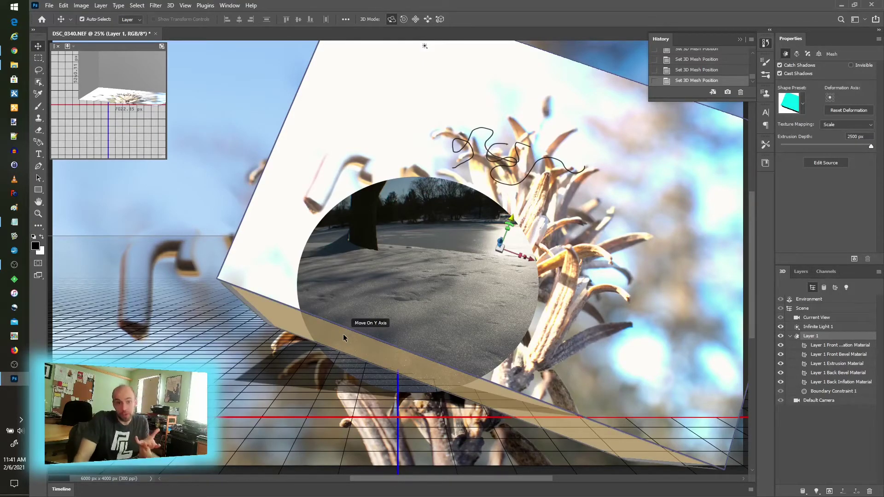
Step: Switch from the 3D workspace to the Photography workspace
{"action": "left_click", "coordinate": [230, 6]}
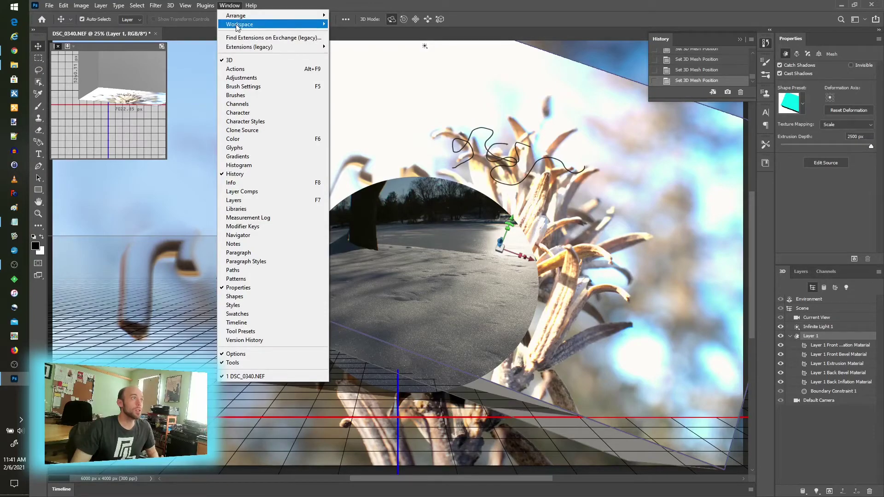
{"action": "mouse_move", "coordinate": [237, 26]}
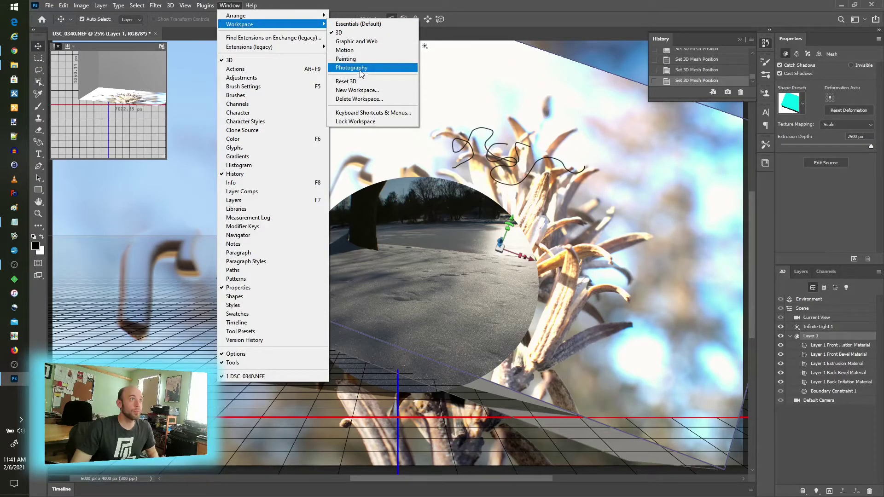
{"action": "left_click", "coordinate": [362, 70]}
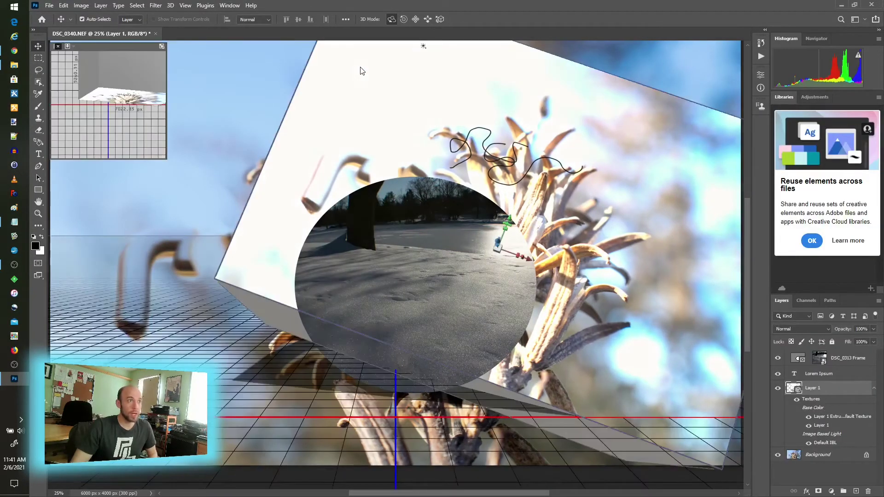